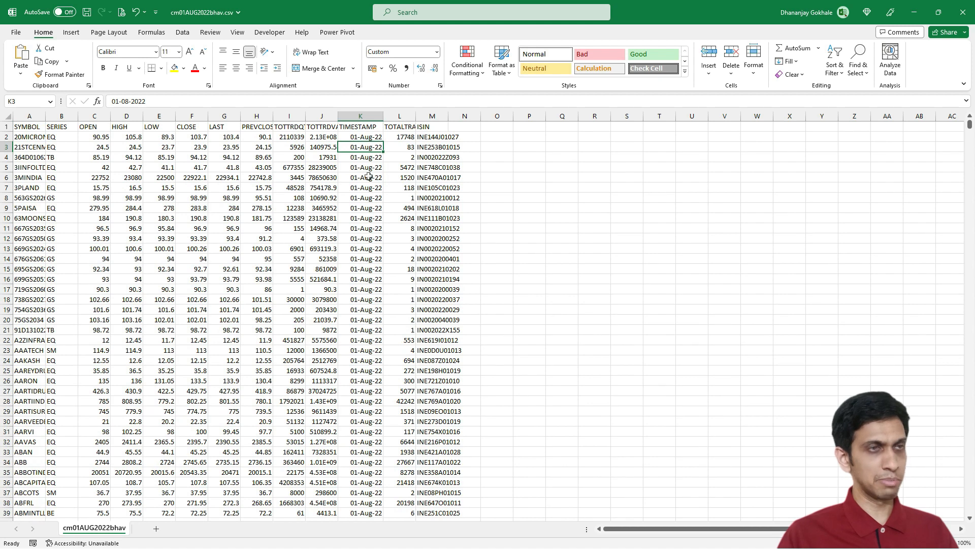
- Close the open cm01AUG2022bhav.csv workbook
{"action": "left_click", "coordinate": [968, 7]}
{"action": "left_click", "coordinate": [500, 295]}
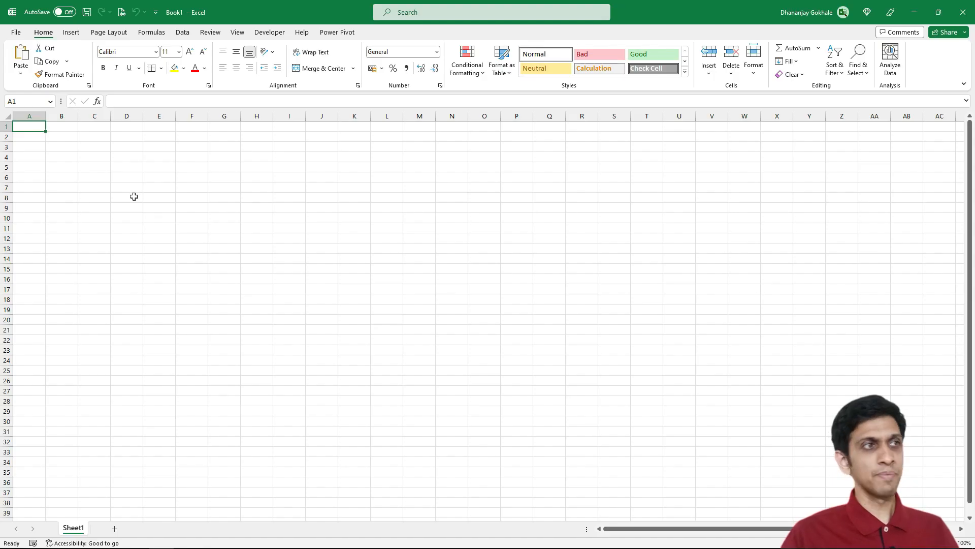
- Start a From Folder data import and open D:\Dataset\bhavcopy as the source folder, copying its path from File Explorer
{"action": "left_click", "coordinate": [183, 32]}
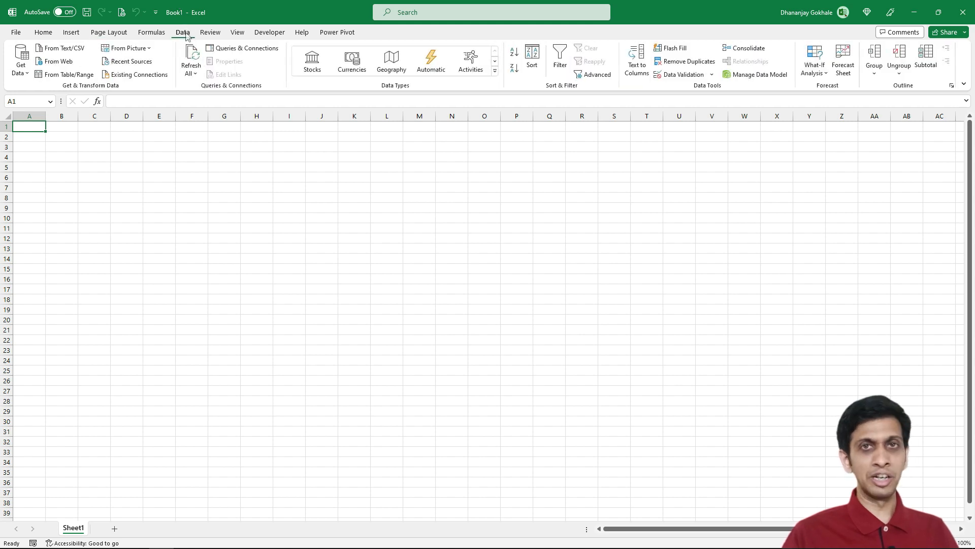
{"action": "left_click", "coordinate": [20, 70]}
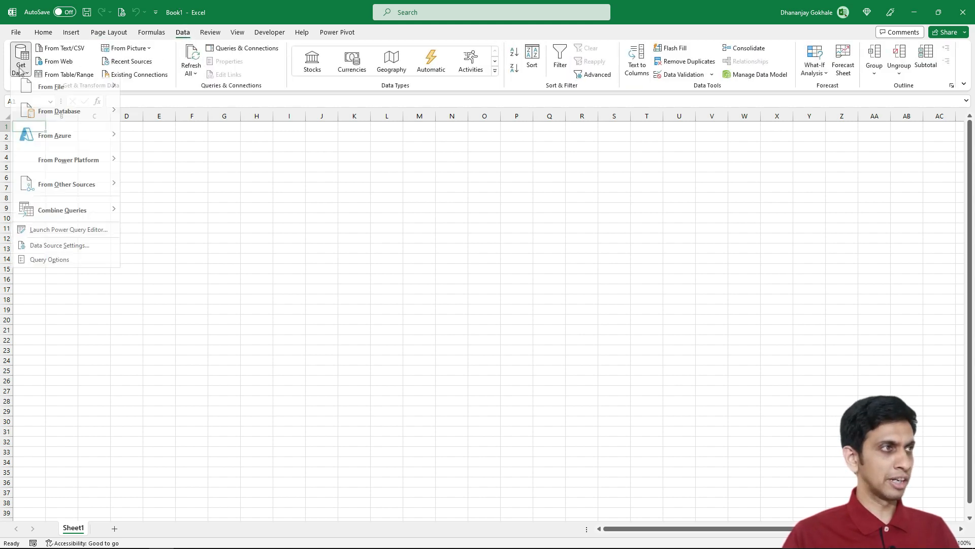
{"action": "mouse_move", "coordinate": [62, 99]}
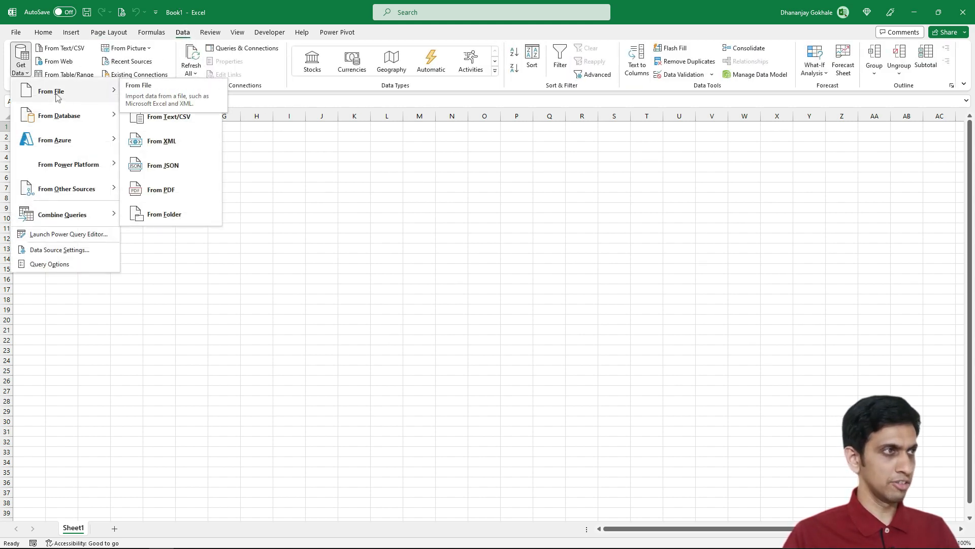
{"action": "left_click", "coordinate": [184, 214]}
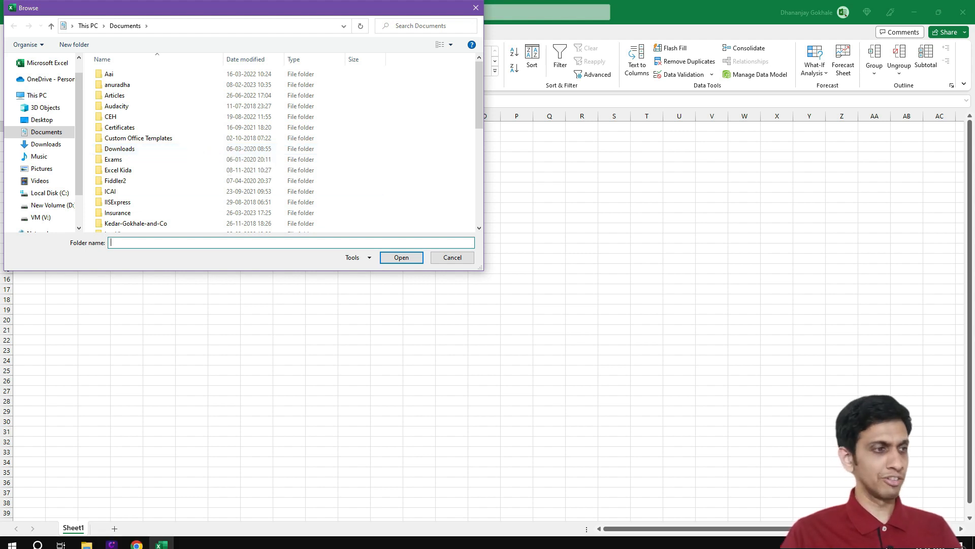
{"action": "left_click", "coordinate": [89, 537]}
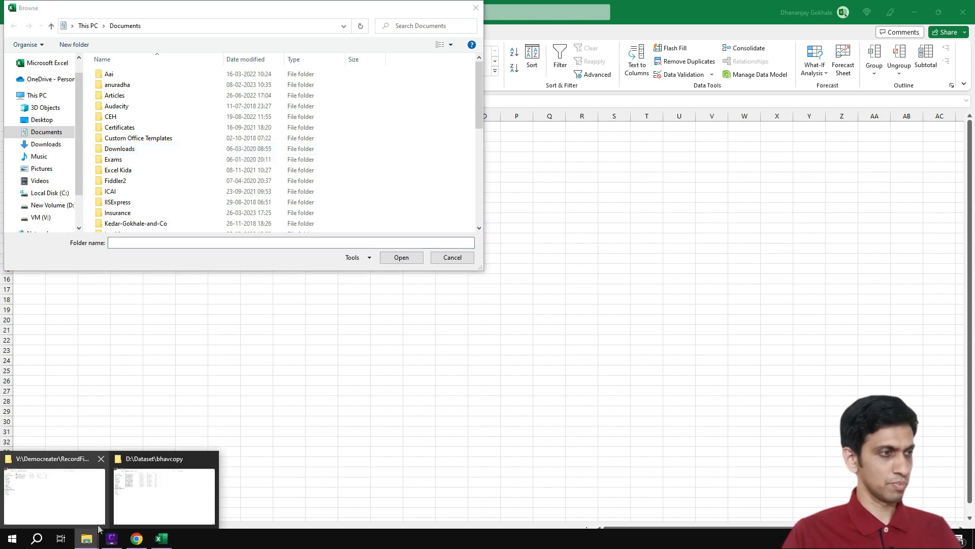
{"action": "left_click", "coordinate": [163, 506]}
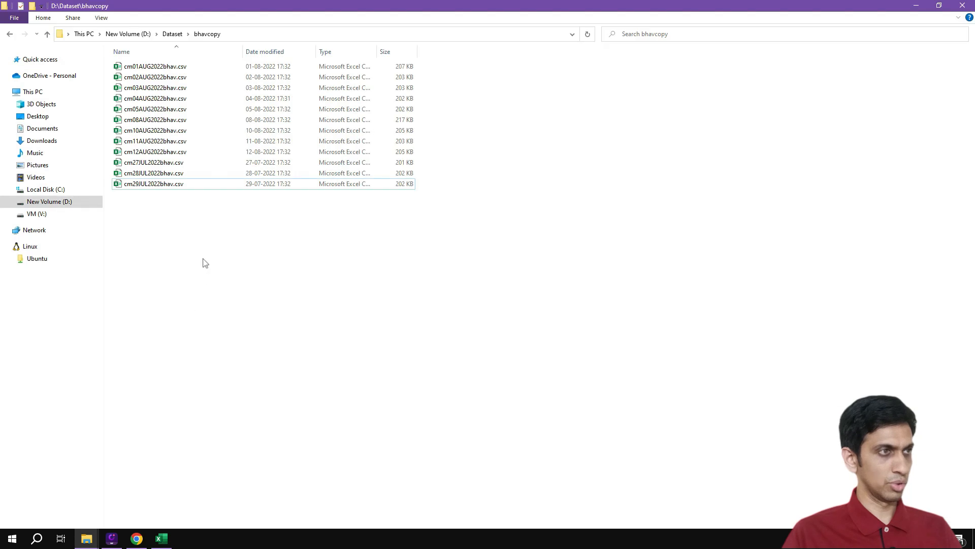
{"action": "left_click", "coordinate": [311, 35]}
{"action": "key", "text": "ctrl+c"}
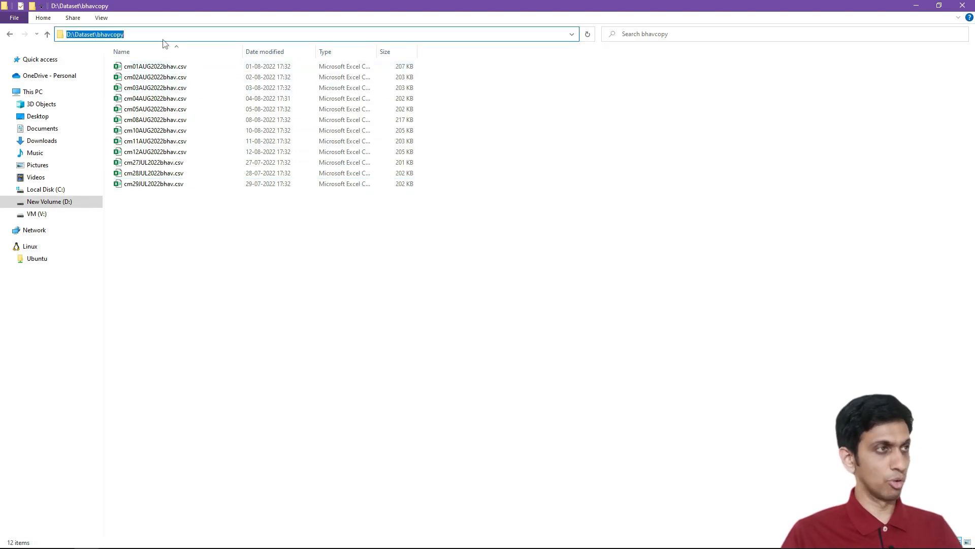
{"action": "key", "text": "alt+Tab"}
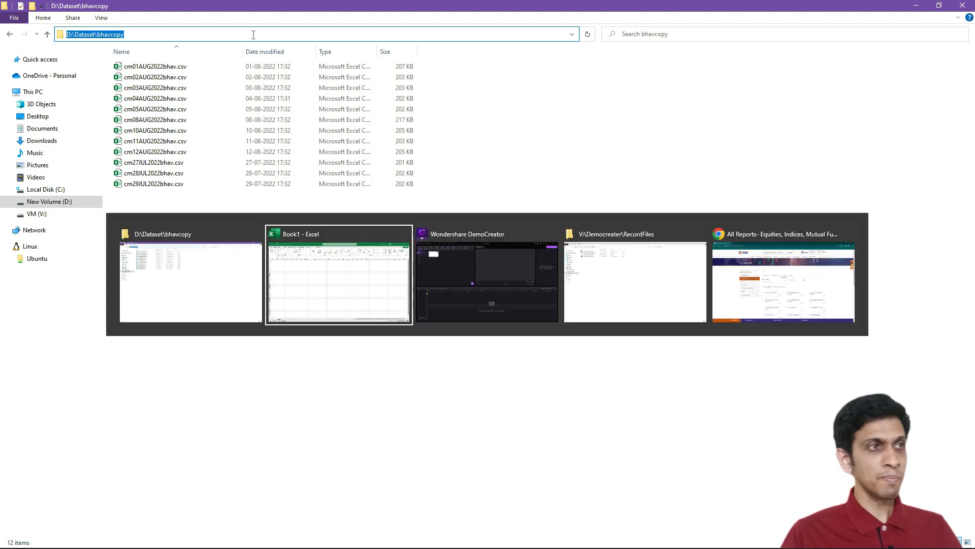
{"action": "key", "text": "ctrl+v"}
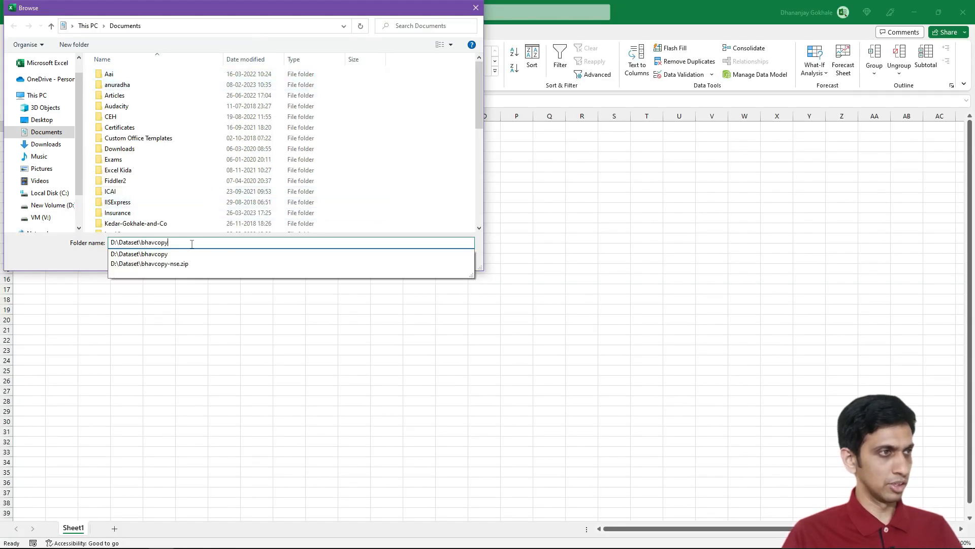
{"action": "key", "text": "Return"}
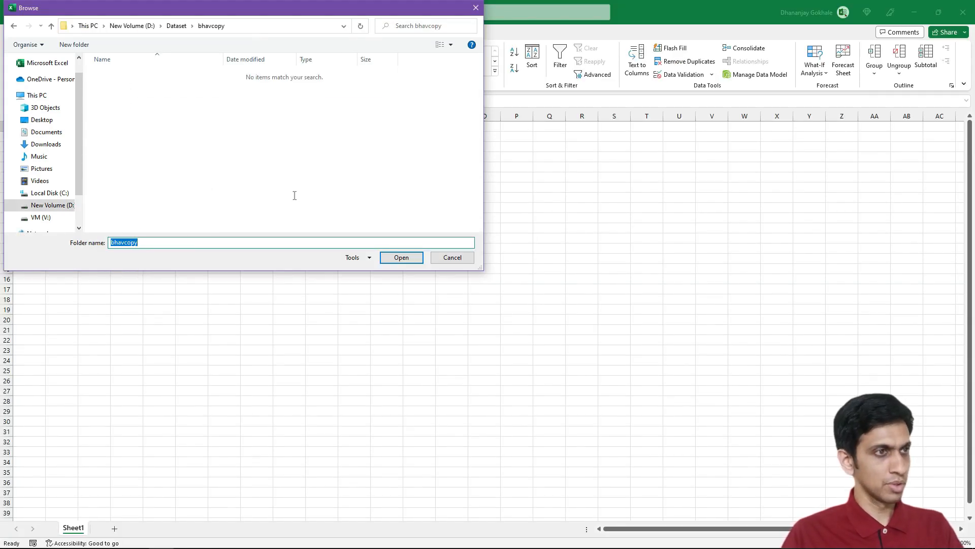
{"action": "left_click", "coordinate": [406, 262]}
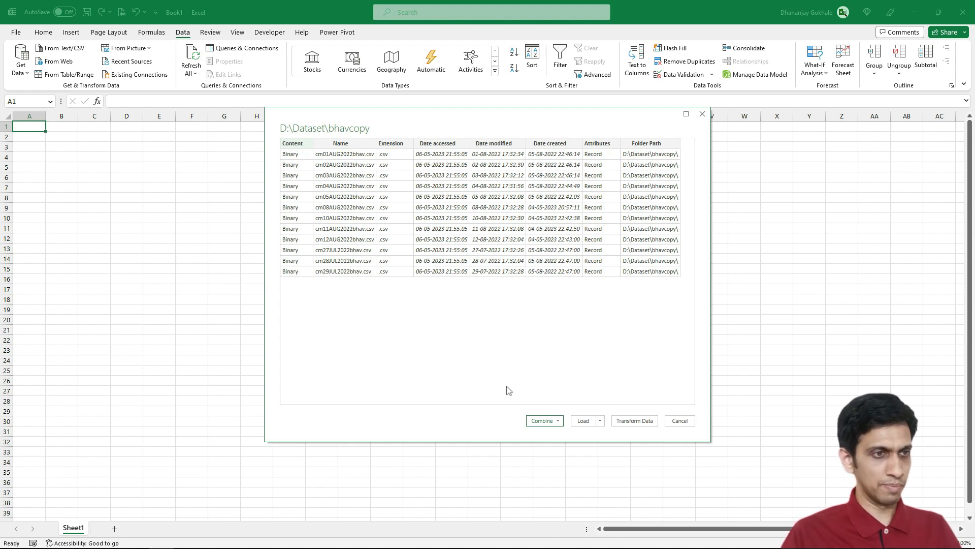
- Combine and transform the folder's files, accepting the first file as the sample with default settings
{"action": "left_click", "coordinate": [555, 423]}
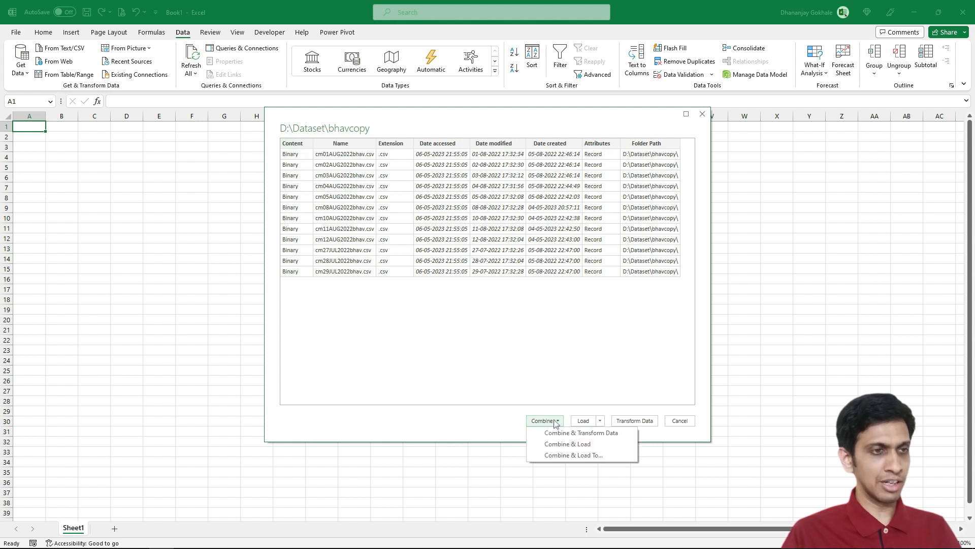
{"action": "left_click", "coordinate": [584, 433]}
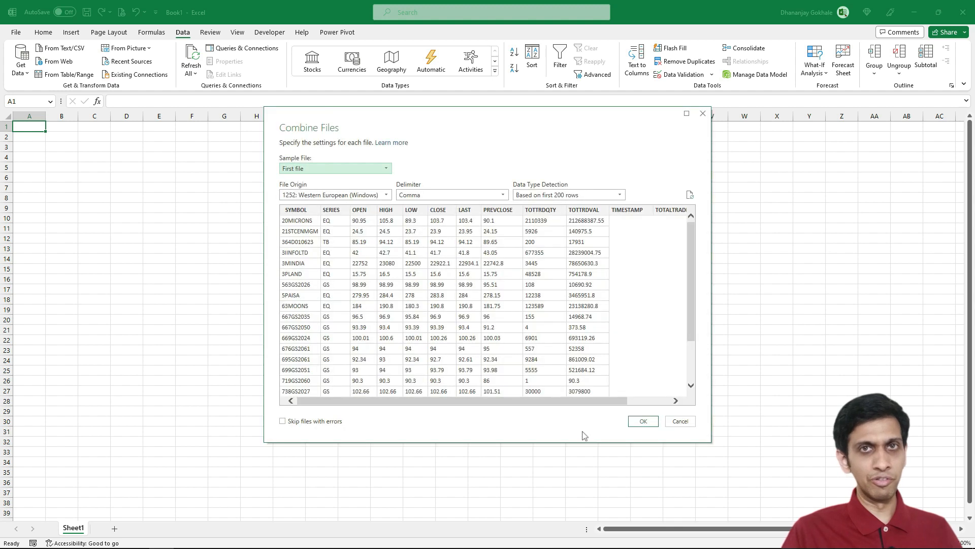
{"action": "left_click", "coordinate": [643, 422]}
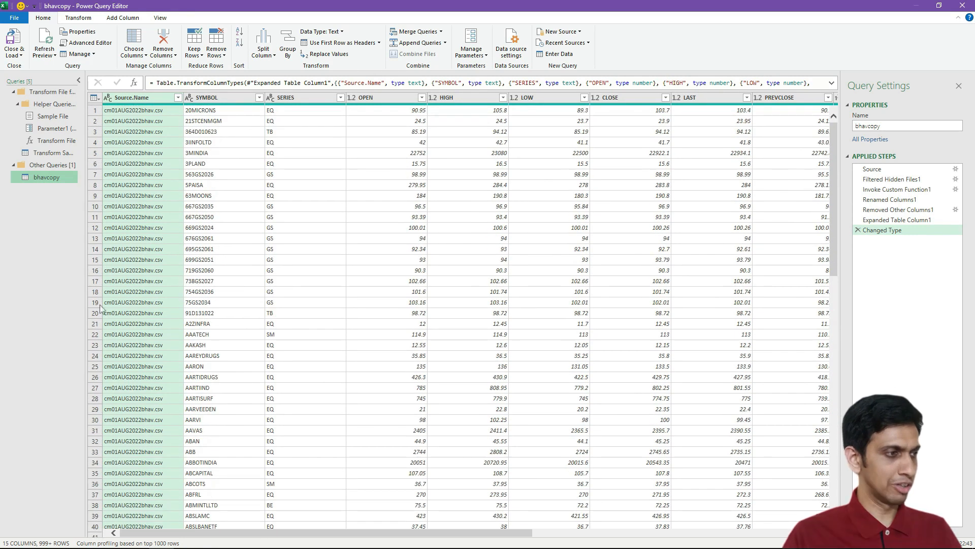
- Remove the empty unnamed column at the end of the combined query
{"action": "left_click", "coordinate": [233, 132]}
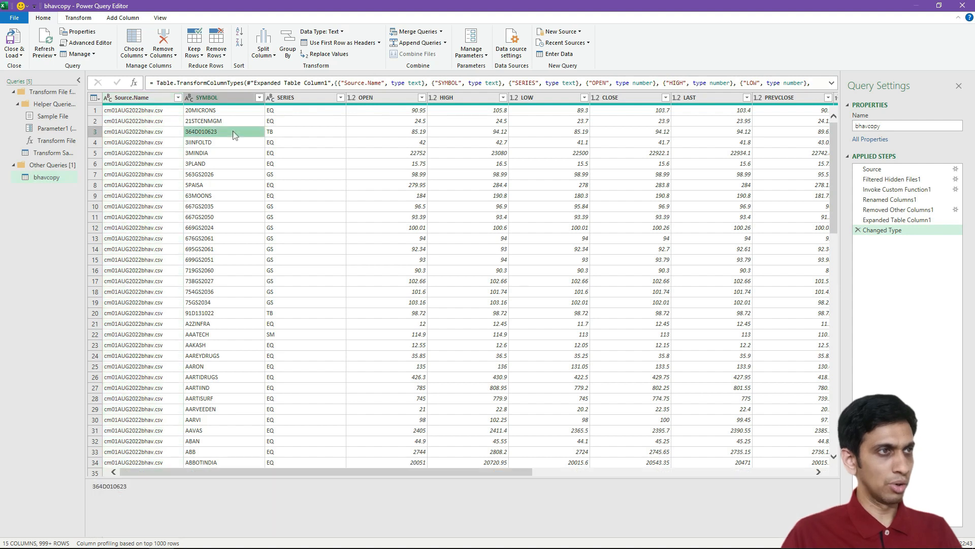
{"action": "key", "text": "Right"}
{"action": "key", "text": "Right"}
{"action": "key", "text": "Right"}
{"action": "key", "text": "Right"}
{"action": "key", "text": "Right"}
{"action": "key", "text": "Right"}
{"action": "key", "text": "Right"}
{"action": "key", "text": "Right"}
{"action": "key", "text": "Right"}
{"action": "key", "text": "Right"}
{"action": "key", "text": "Right"}
{"action": "key", "text": "Right"}
{"action": "key", "text": "Right"}
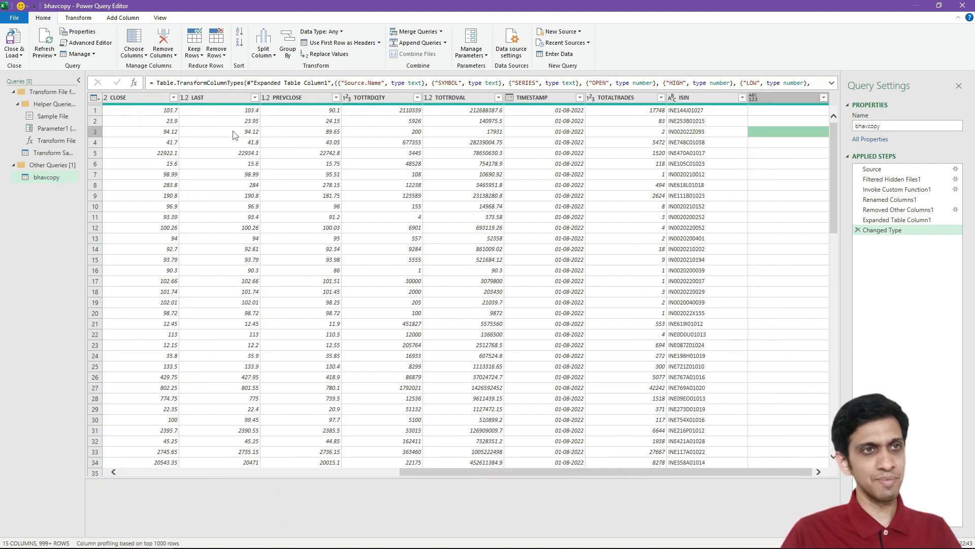
{"action": "left_click", "coordinate": [771, 100]}
{"action": "right_click", "coordinate": [770, 96]}
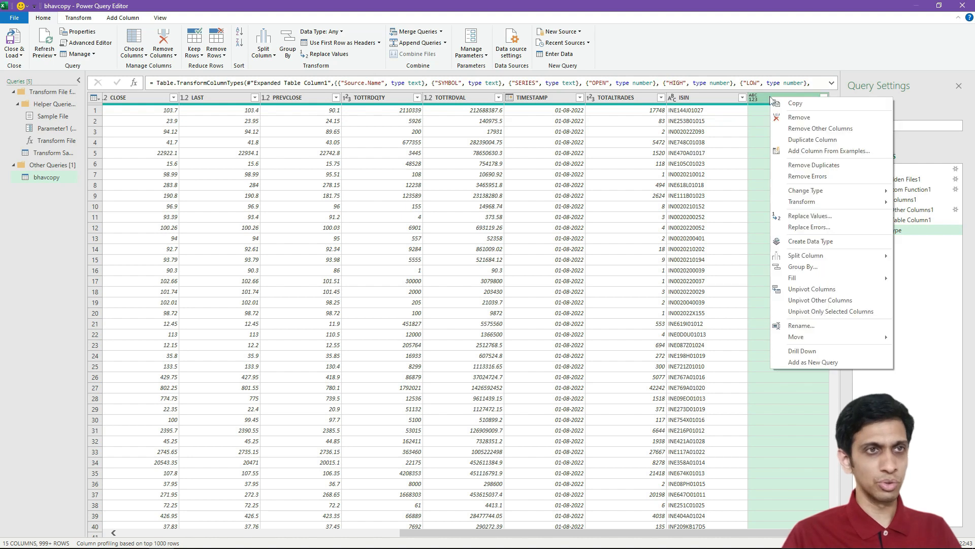
{"action": "left_click", "coordinate": [790, 117]}
- Examine the Source.Name, SYMBOL and other columns of the combined query data
{"action": "left_click", "coordinate": [548, 130]}
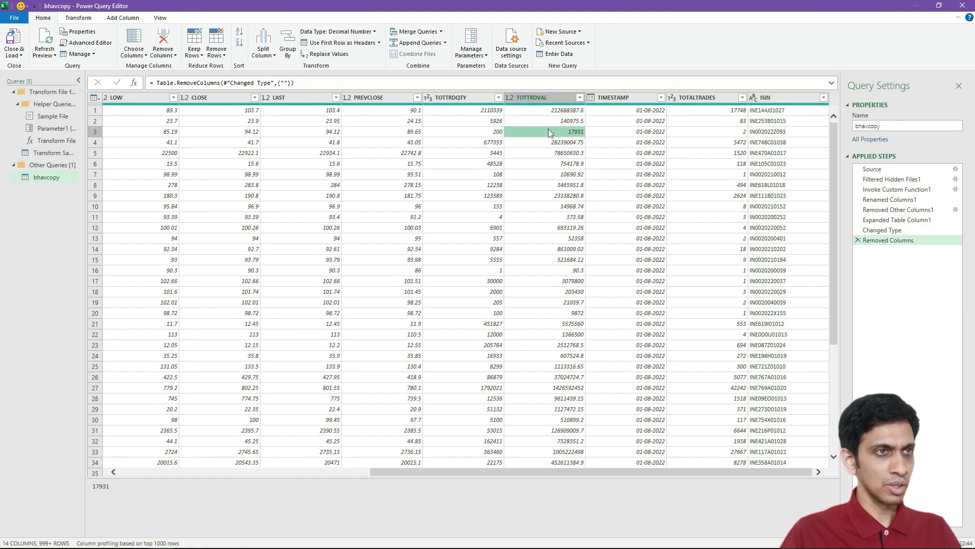
{"action": "key", "text": "Home"}
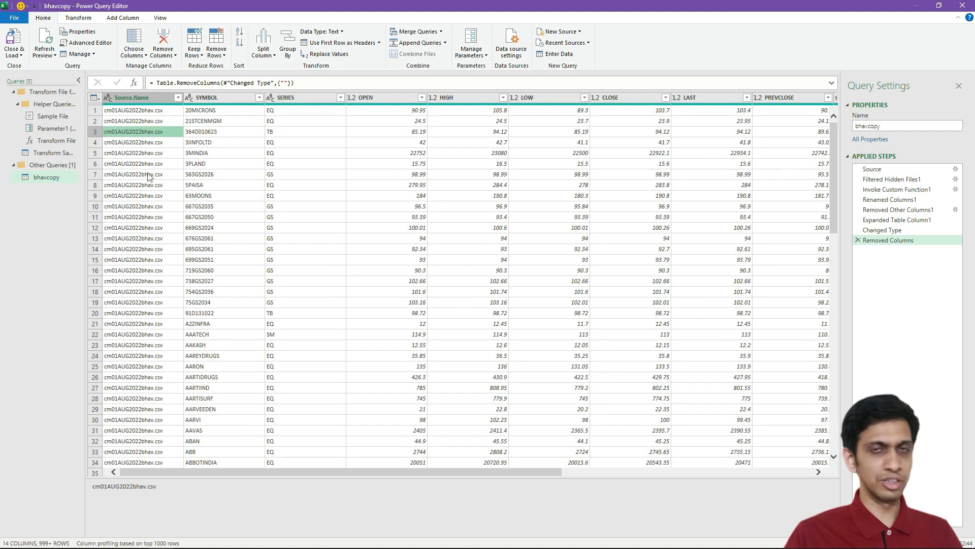
{"action": "left_click", "coordinate": [138, 111]}
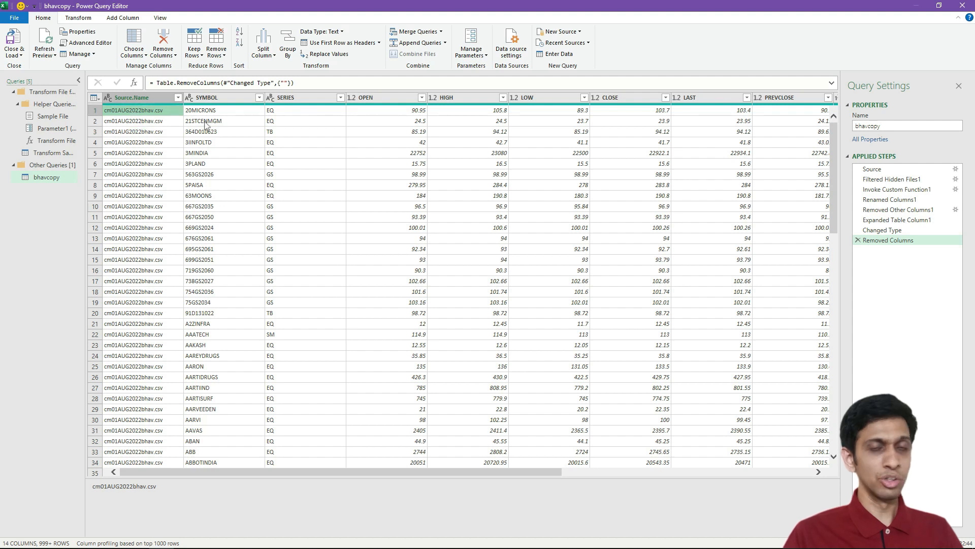
{"action": "left_click", "coordinate": [229, 114]}
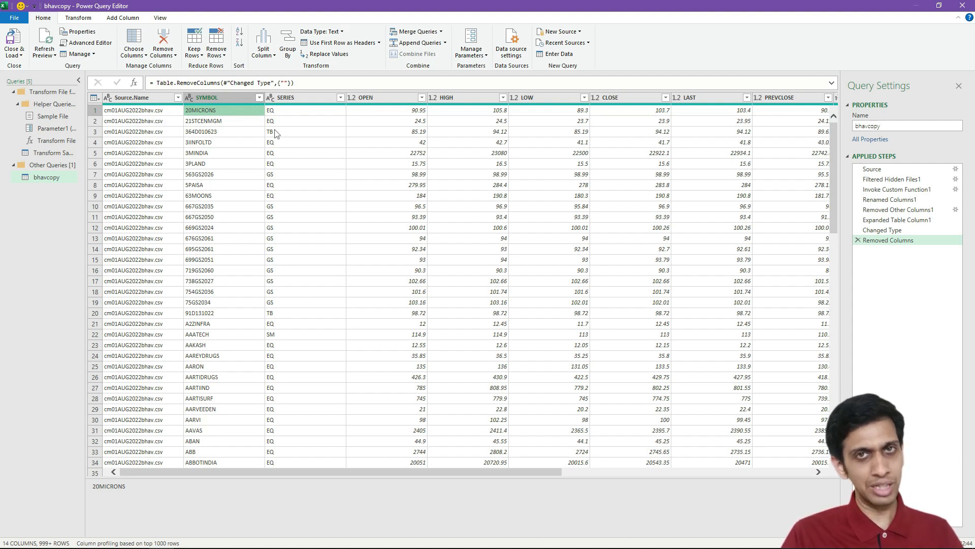
{"action": "key", "text": "Right"}
{"action": "key", "text": "Right"}
{"action": "key", "text": "Right"}
{"action": "key", "text": "Right"}
{"action": "key", "text": "Right"}
{"action": "key", "text": "Right"}
{"action": "key", "text": "Right"}
{"action": "key", "text": "Right"}
{"action": "key", "text": "Right"}
{"action": "key", "text": "Right"}
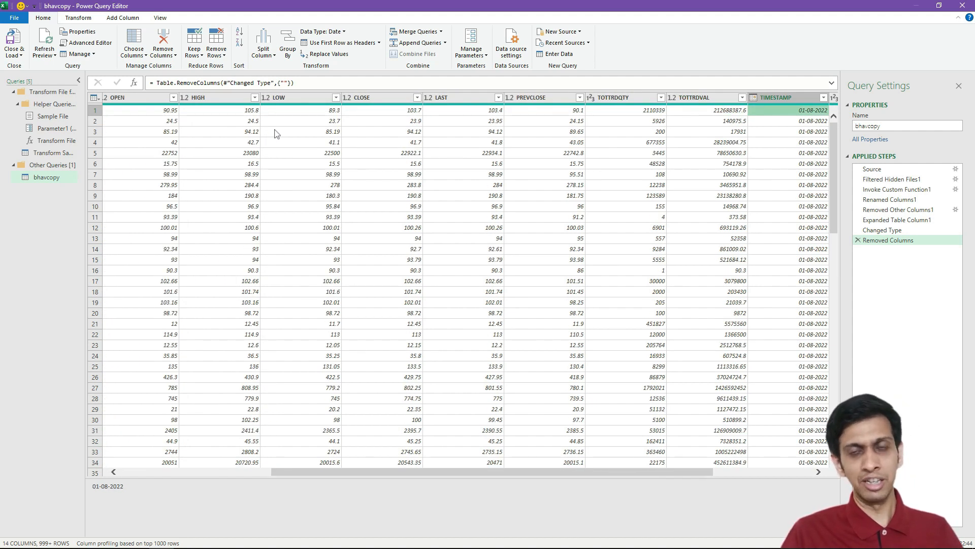
{"action": "key", "text": "Home"}
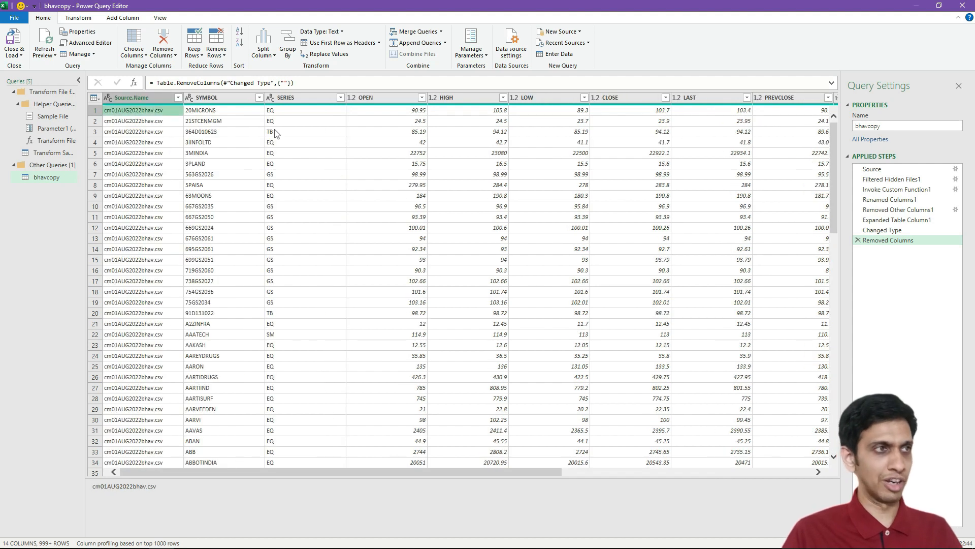
- Remove the Source.Name column from the query
{"action": "left_click", "coordinate": [145, 99]}
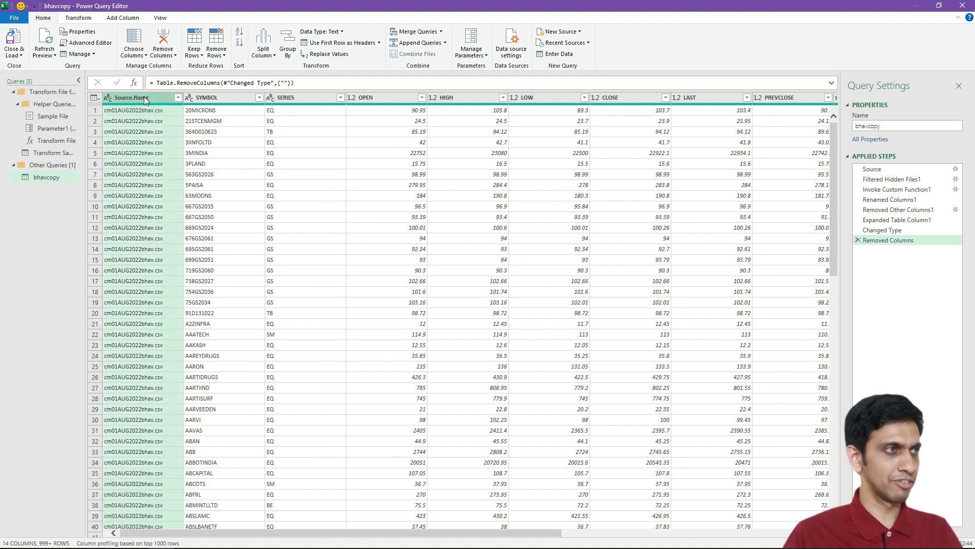
{"action": "right_click", "coordinate": [145, 99]}
{"action": "left_click", "coordinate": [177, 120]}
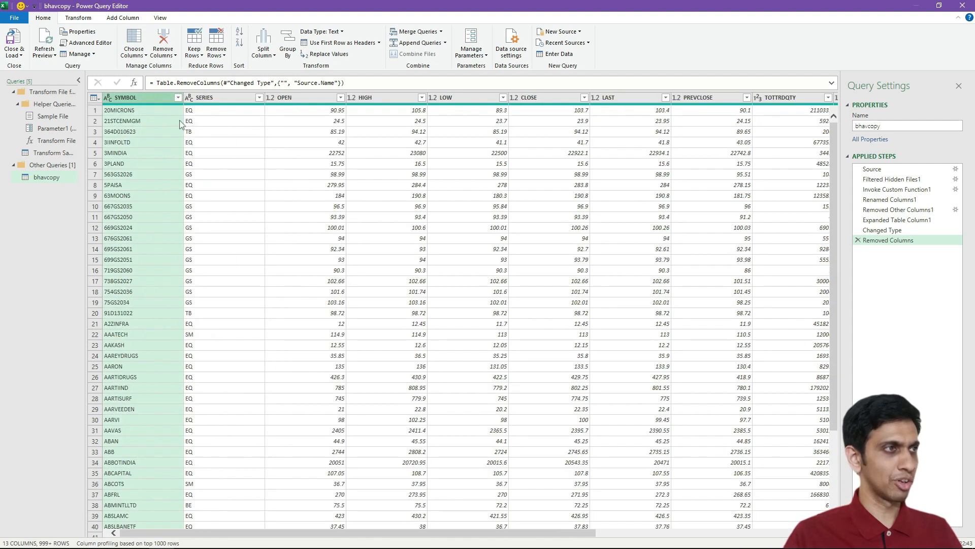
- Close the Power Query Editor and load the combined query into a worksheet table
{"action": "left_click", "coordinate": [13, 40]}
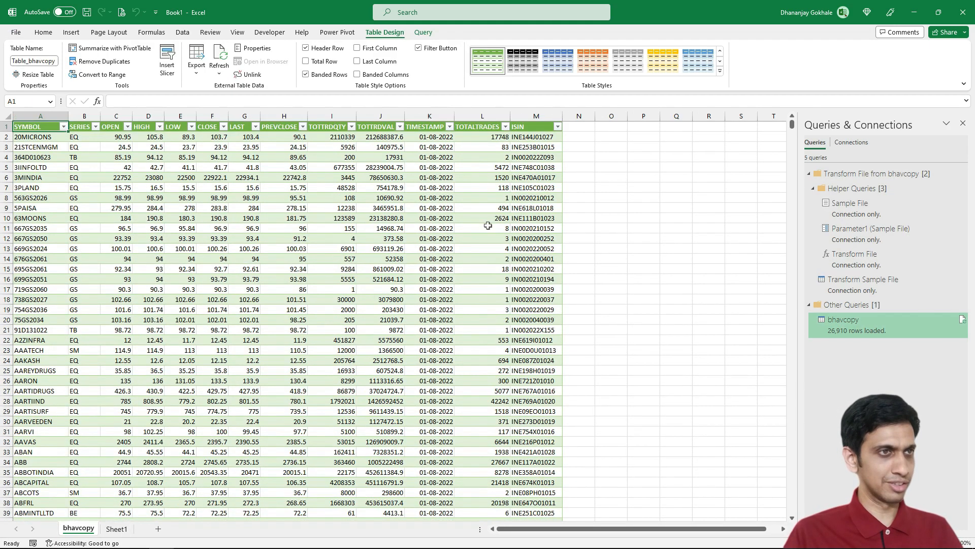
{"action": "left_click", "coordinate": [42, 186]}
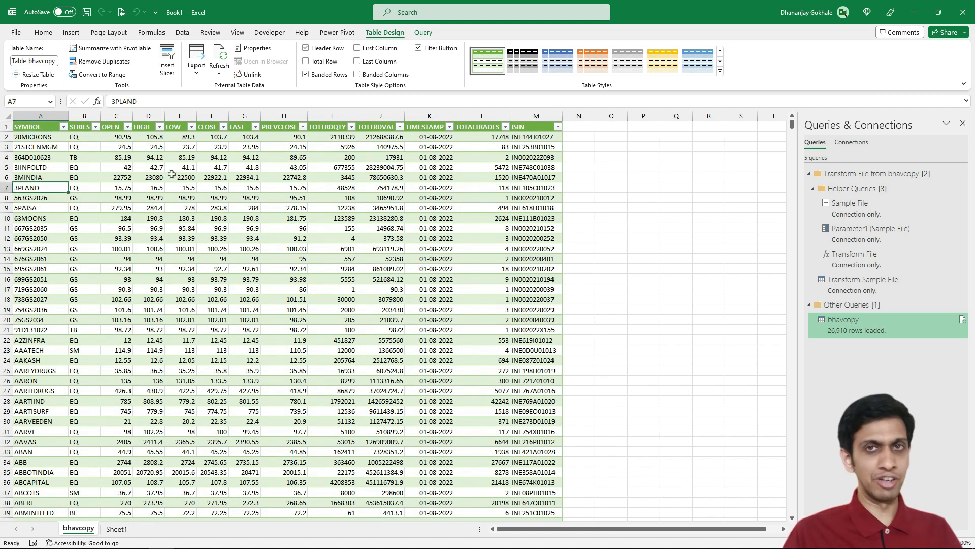
{"action": "key", "text": "Down"}
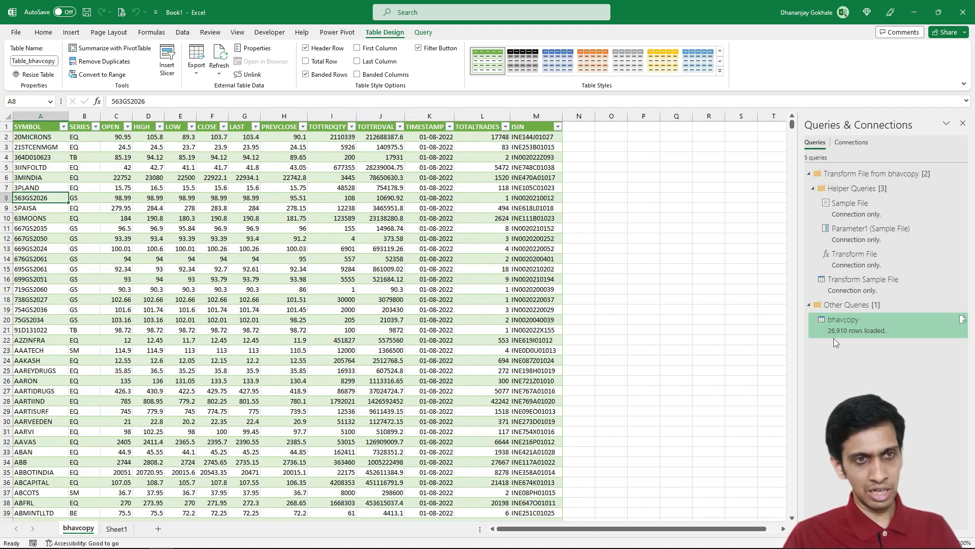
- Open cm01AUG2022bhav.csv from File Explorer and jump to its last data row to compare row counts
{"action": "mouse_move", "coordinate": [77, 544]}
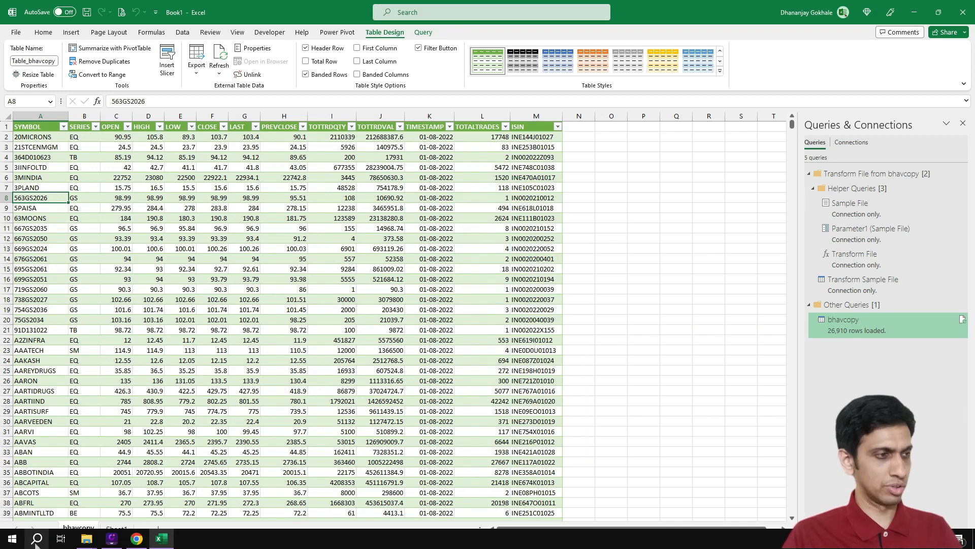
{"action": "left_click", "coordinate": [161, 508]}
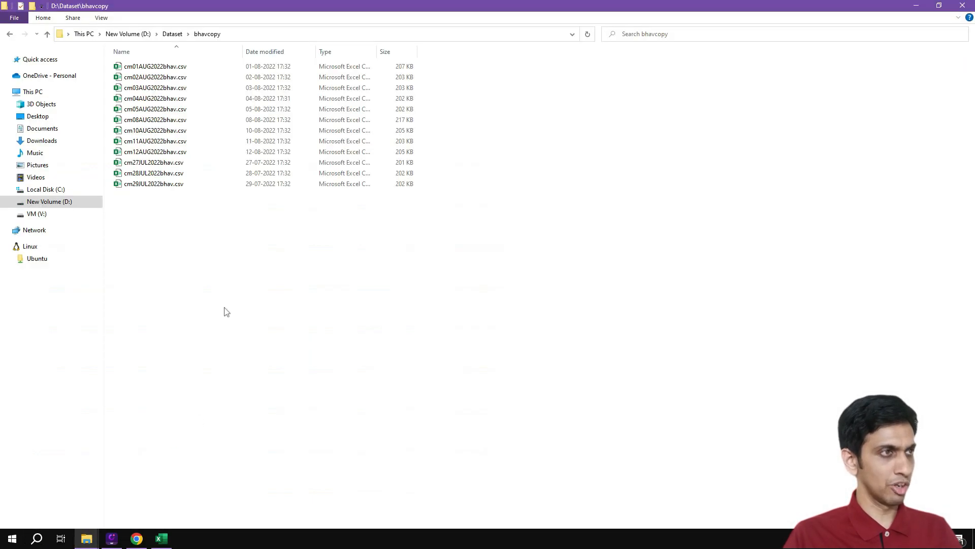
{"action": "left_click", "coordinate": [153, 72]}
{"action": "key", "text": "alt+Tab"}
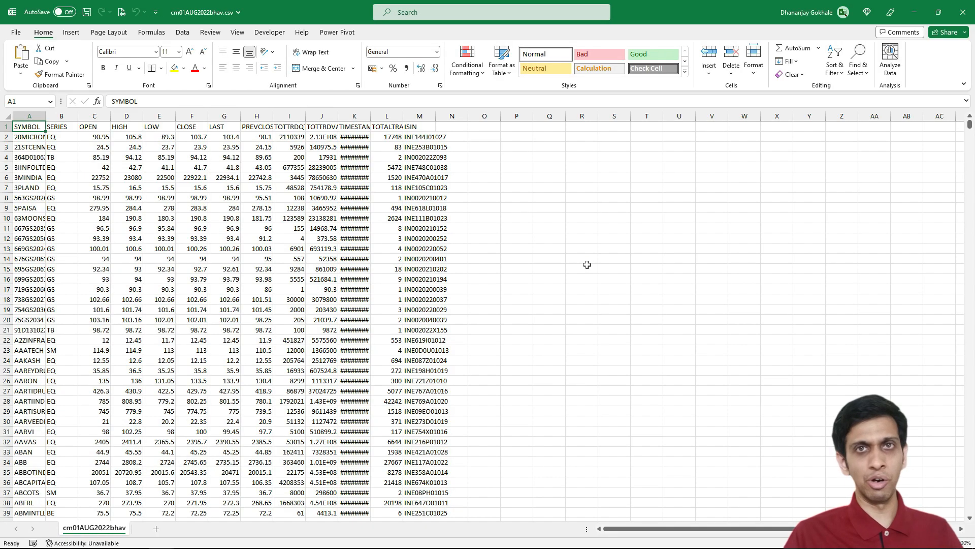
{"action": "key", "text": "Down"}
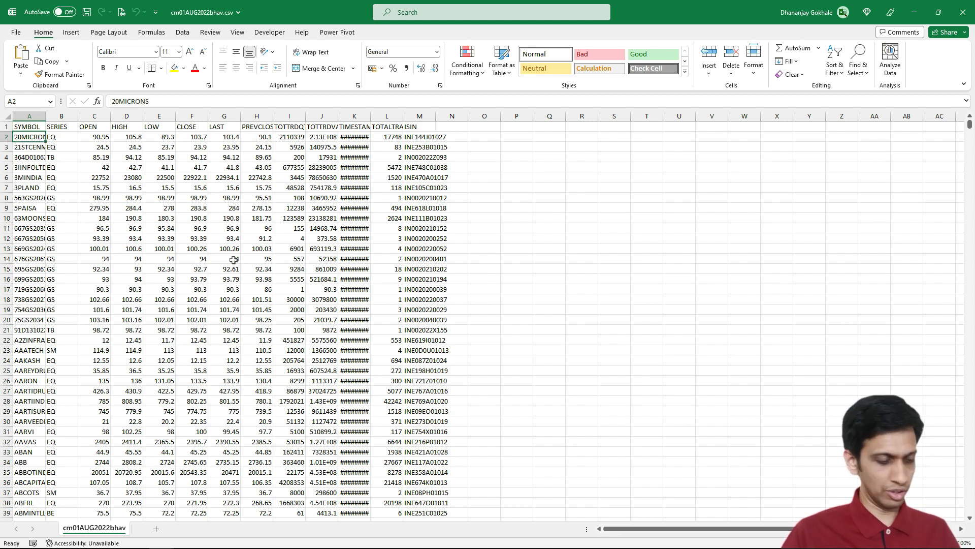
{"action": "key", "text": "ctrl+Down"}
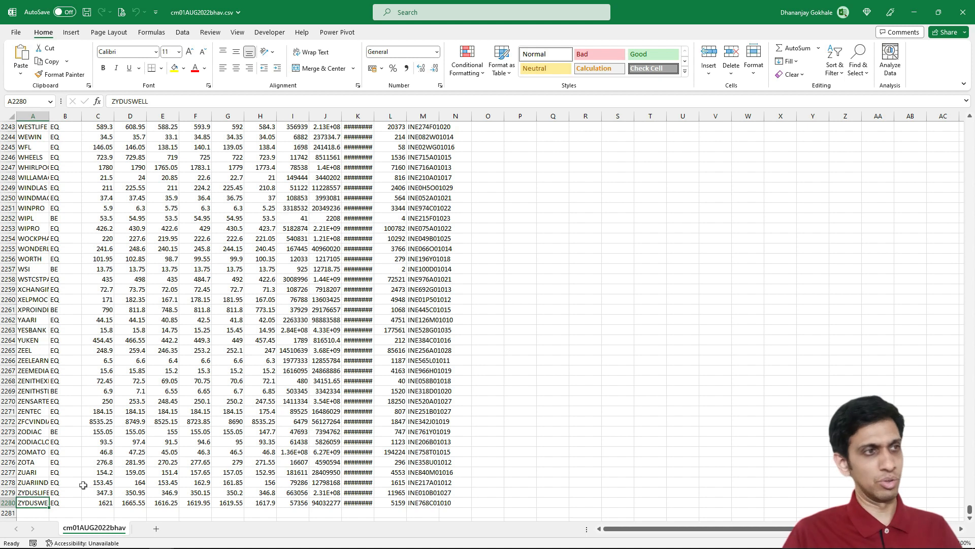
{"action": "scroll", "coordinate": [136, 456], "scroll_direction": "down", "scroll_amount": 1}
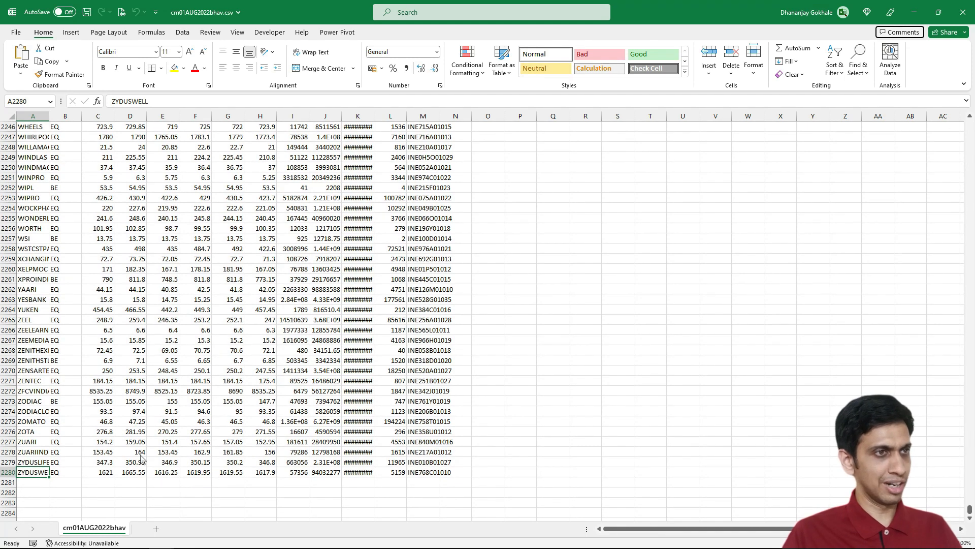
- Review the July and August dates listed in the TIMESTAMP column's filter of the combined table
{"action": "left_click", "coordinate": [230, 300]}
{"action": "key", "text": "alt+Tab"}
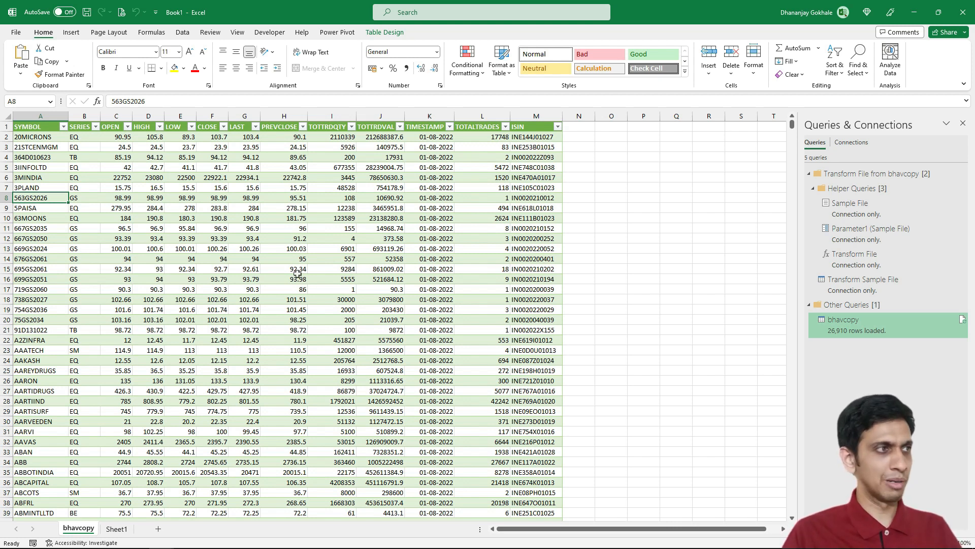
{"action": "key", "text": "Up"}
{"action": "key", "text": "Up"}
{"action": "key", "text": "Up"}
{"action": "key", "text": "Up"}
{"action": "key", "text": "Up"}
{"action": "key", "text": "Up"}
{"action": "key", "text": "Up"}
{"action": "key", "text": "Right"}
{"action": "key", "text": "Right"}
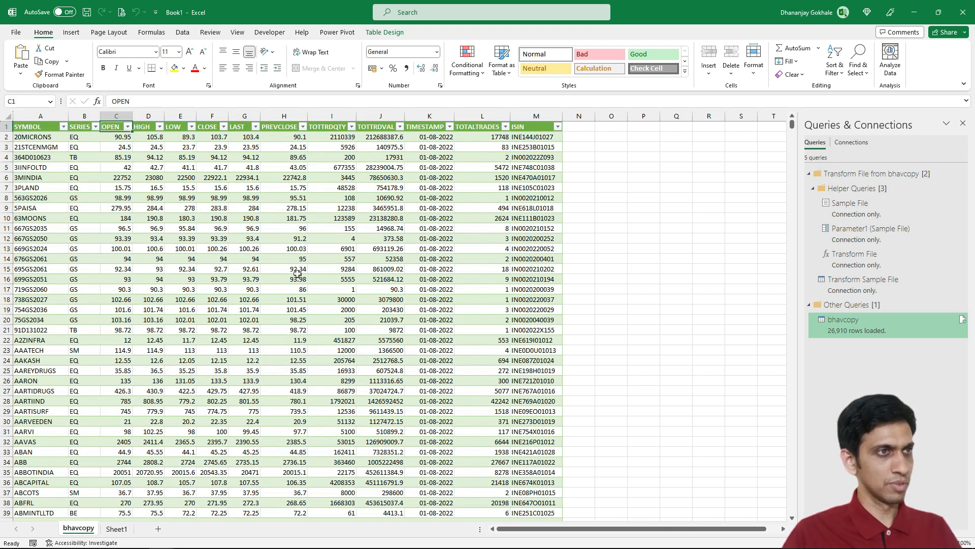
{"action": "left_click", "coordinate": [438, 128]}
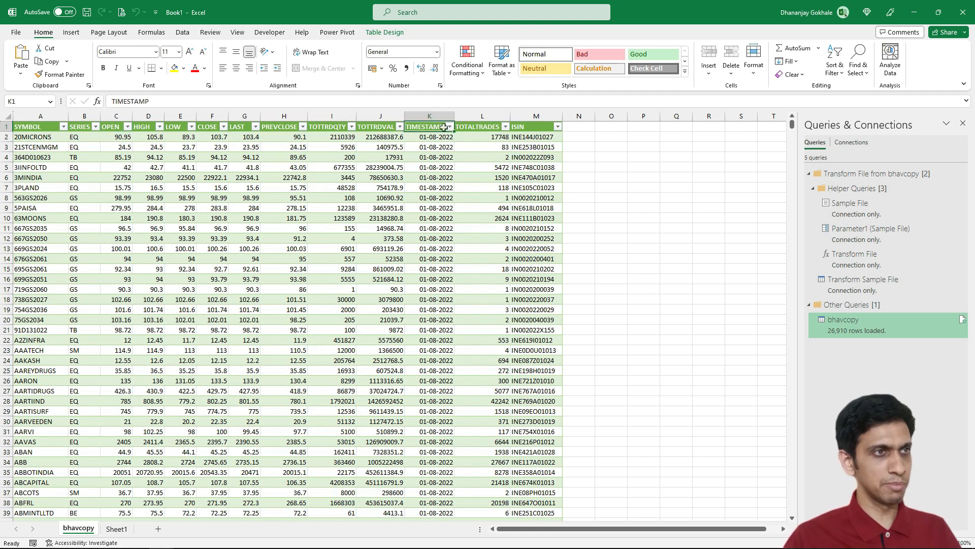
{"action": "left_click", "coordinate": [449, 127]}
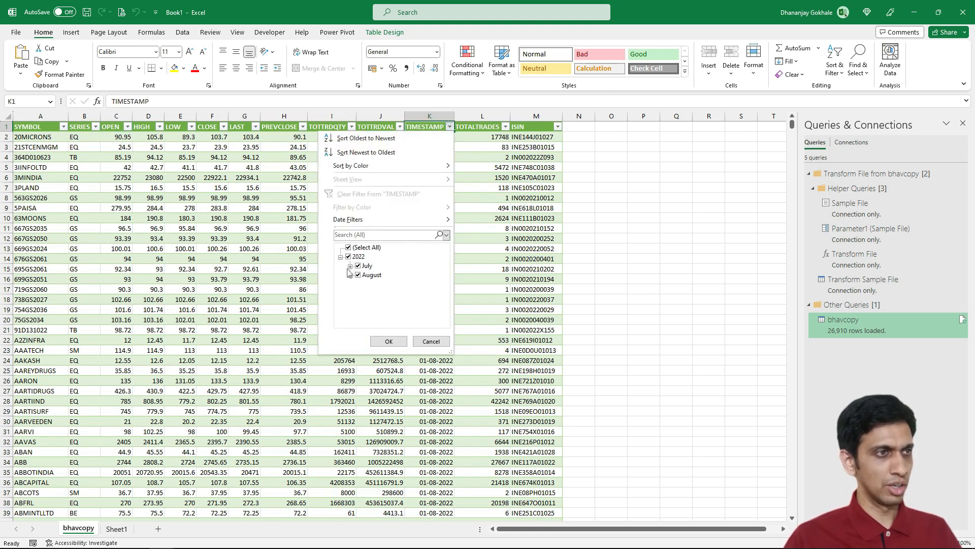
{"action": "left_click", "coordinate": [350, 266]}
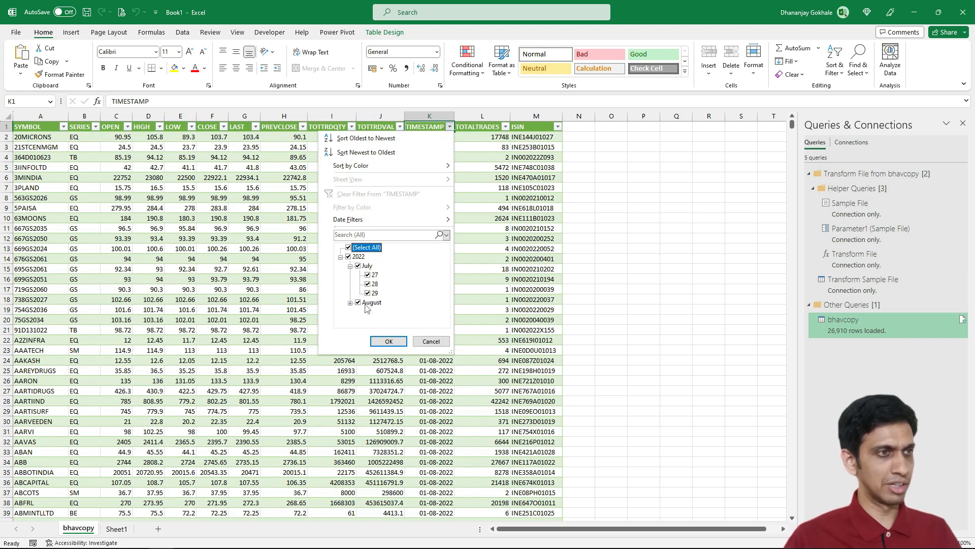
{"action": "left_click", "coordinate": [351, 302]}
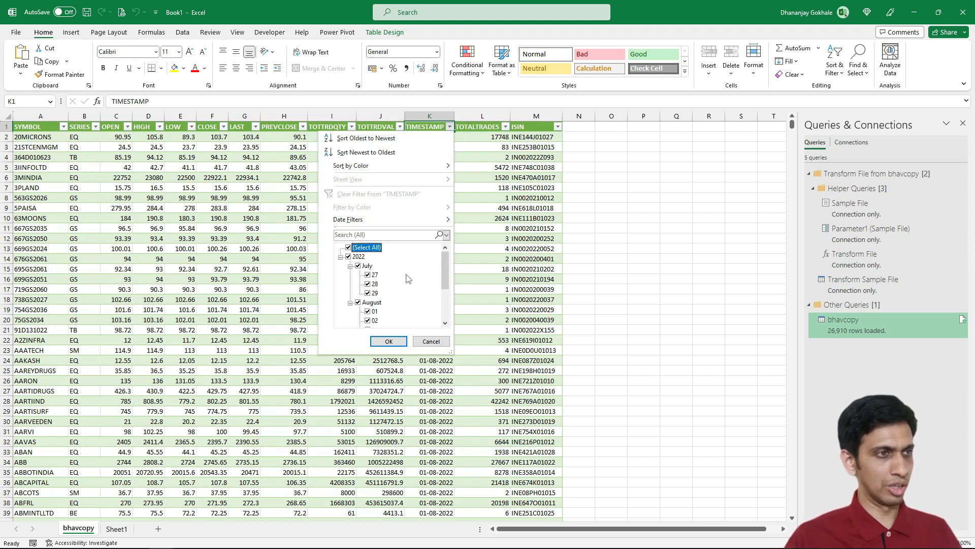
{"action": "key", "text": "Escape"}
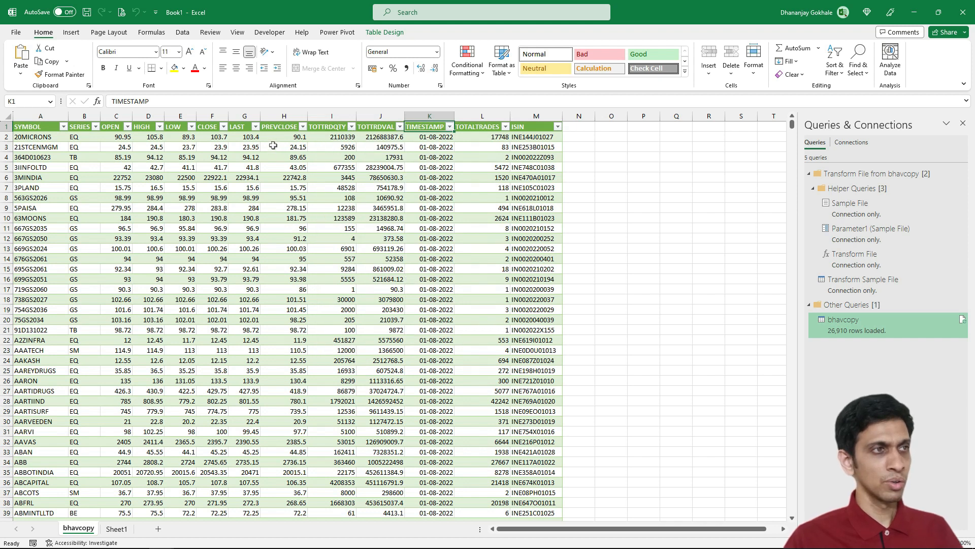
{"action": "left_click", "coordinate": [273, 145]}
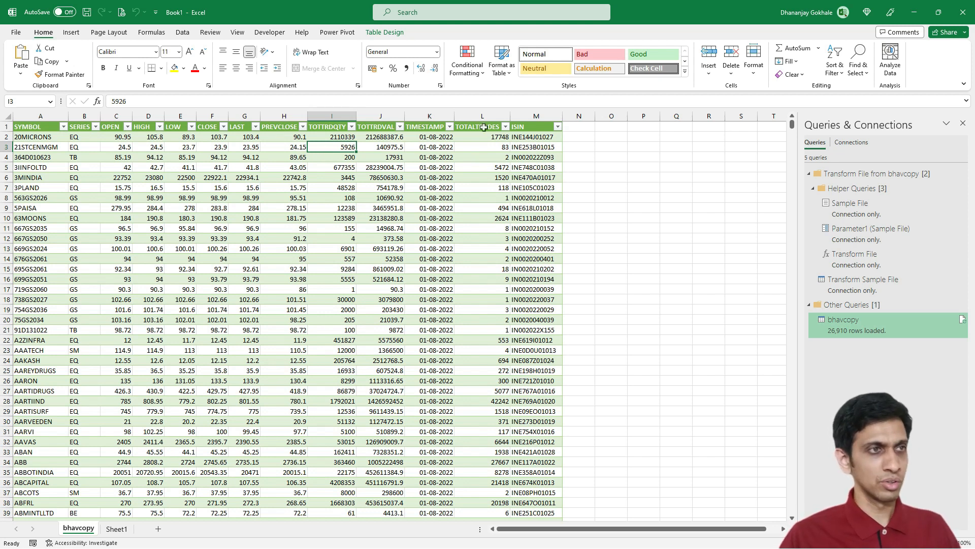
{"action": "left_click", "coordinate": [450, 126]}
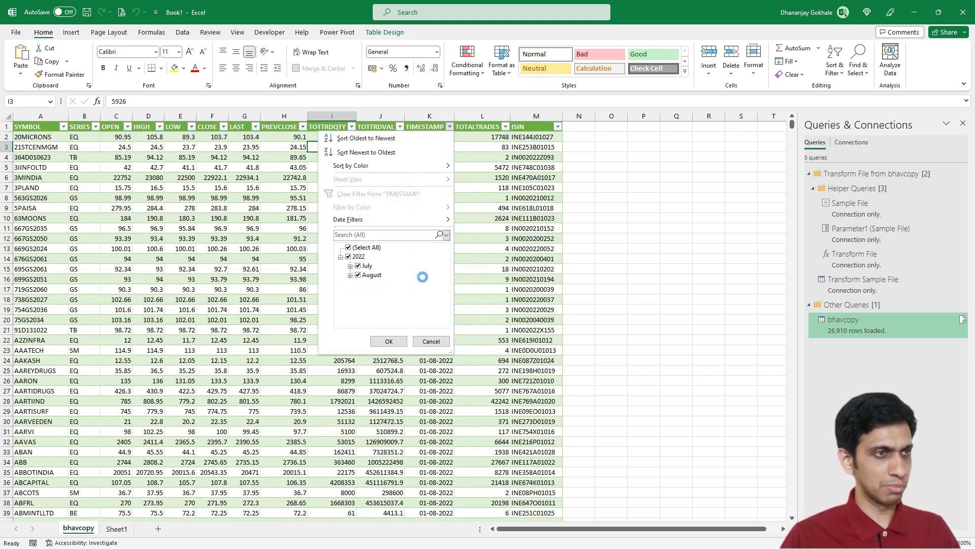
{"action": "left_click", "coordinate": [350, 275]}
{"action": "scroll", "coordinate": [379, 313], "scroll_direction": "down", "scroll_amount": 2}
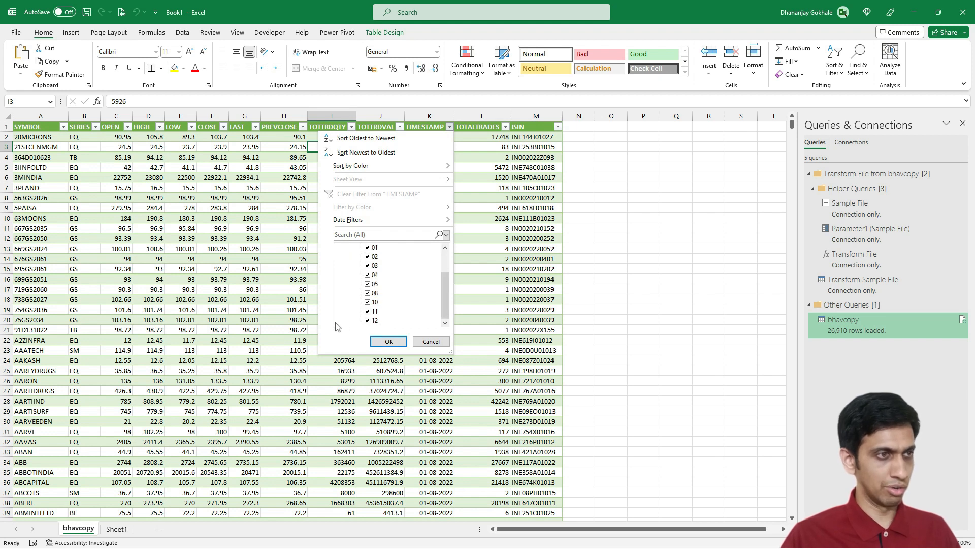
{"action": "scroll", "coordinate": [360, 306], "scroll_direction": "up", "scroll_amount": 3}
{"action": "left_click", "coordinate": [283, 295]}
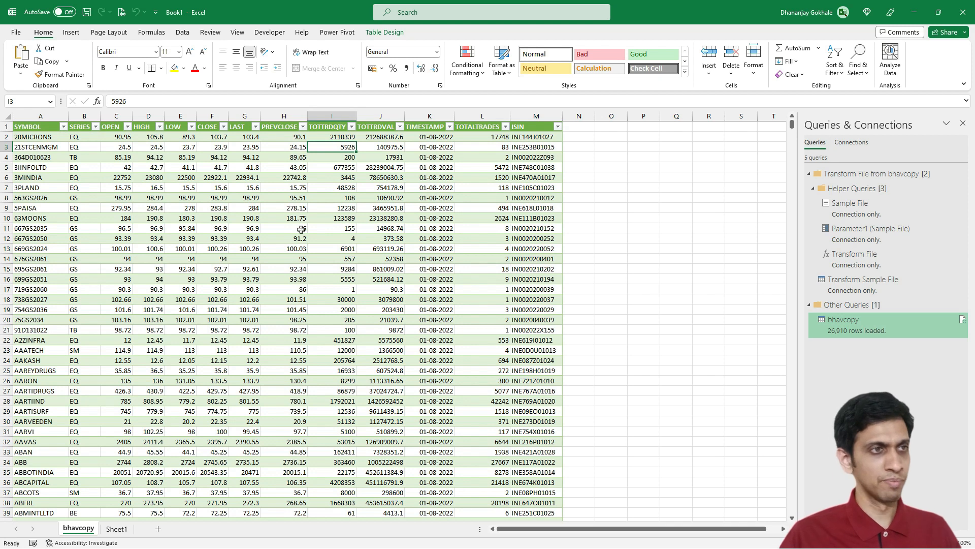
- On the NSE All Reports archives page, set the date to 16-Aug-2022 and download the CM - Bhavcopy(csv) report
{"action": "key", "text": "alt+Tab"}
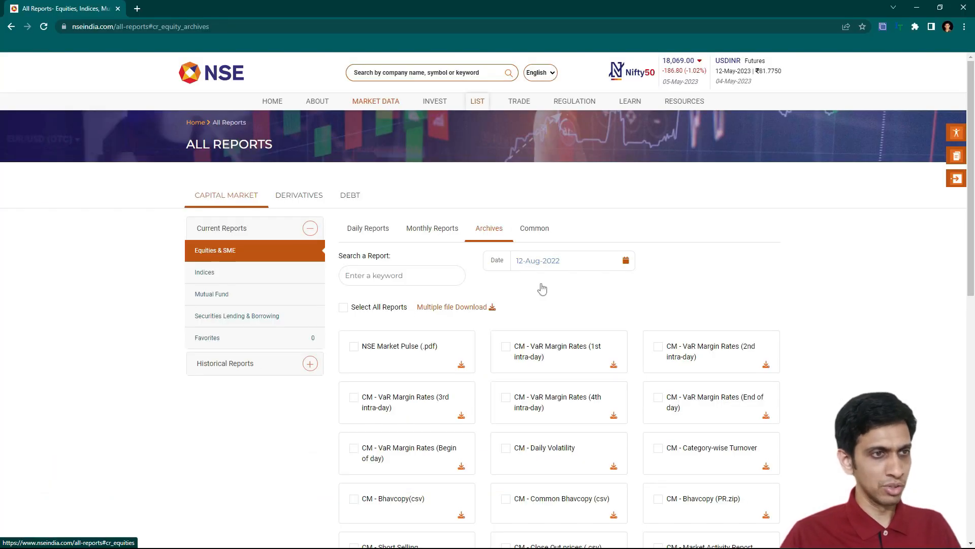
{"action": "left_click", "coordinate": [626, 260]}
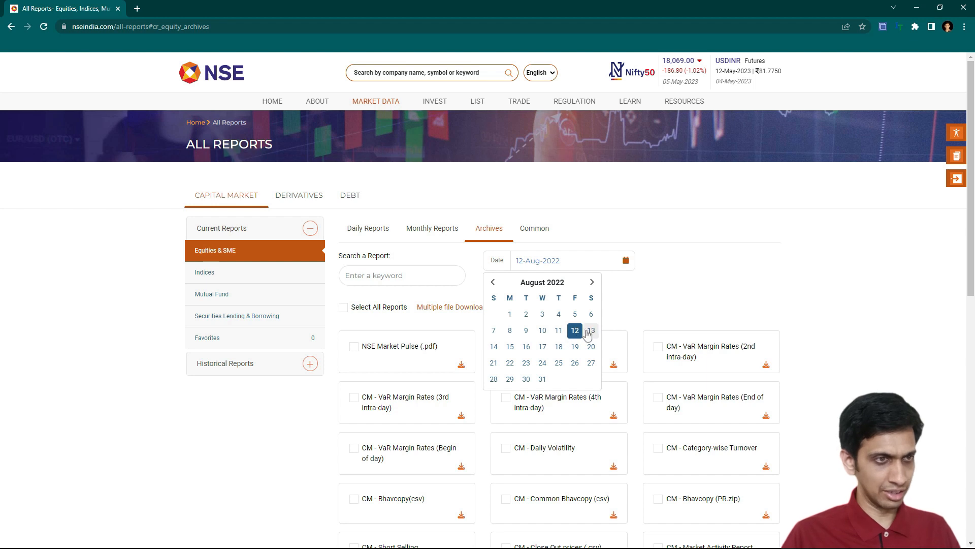
{"action": "left_click", "coordinate": [526, 348]}
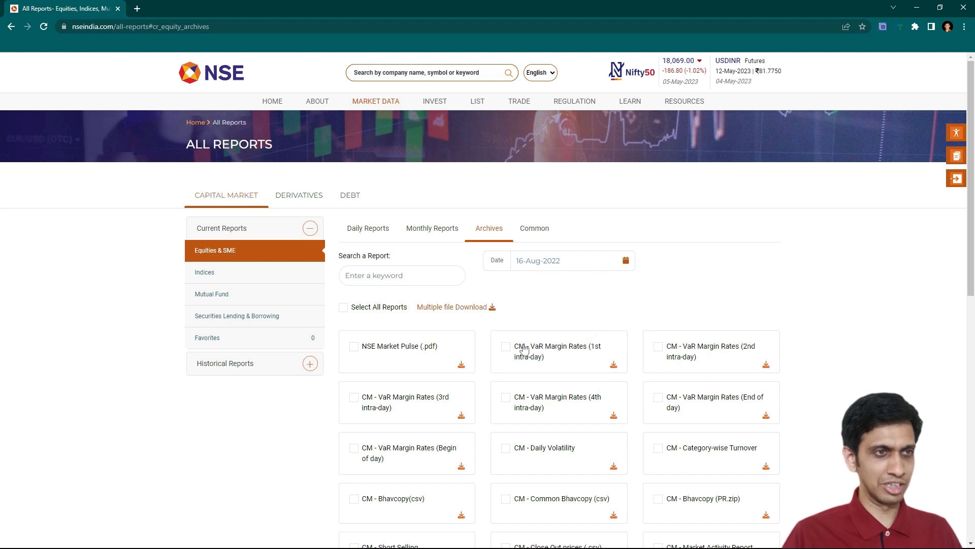
{"action": "scroll", "coordinate": [320, 376], "scroll_direction": "down", "scroll_amount": 2}
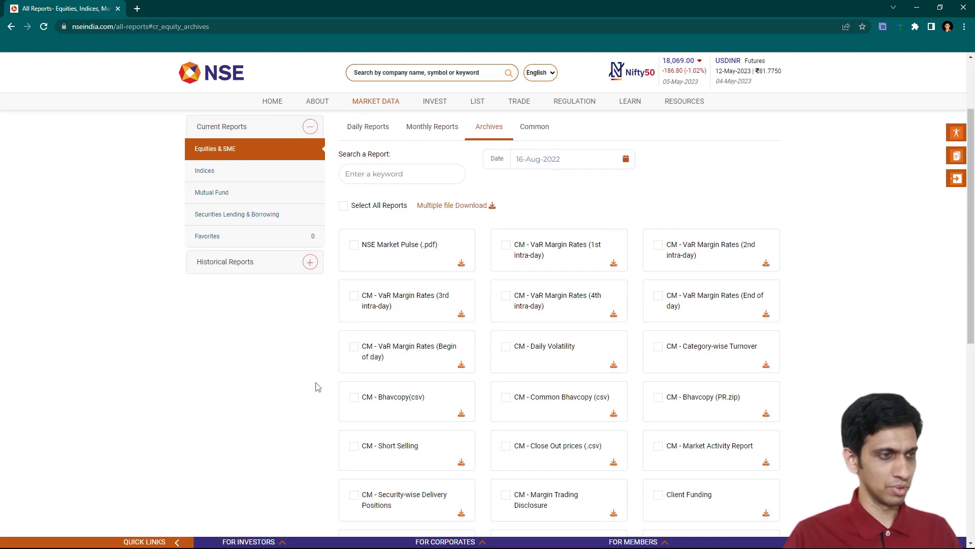
{"action": "scroll", "coordinate": [318, 387], "scroll_direction": "down", "scroll_amount": 1}
{"action": "left_click", "coordinate": [354, 347]}
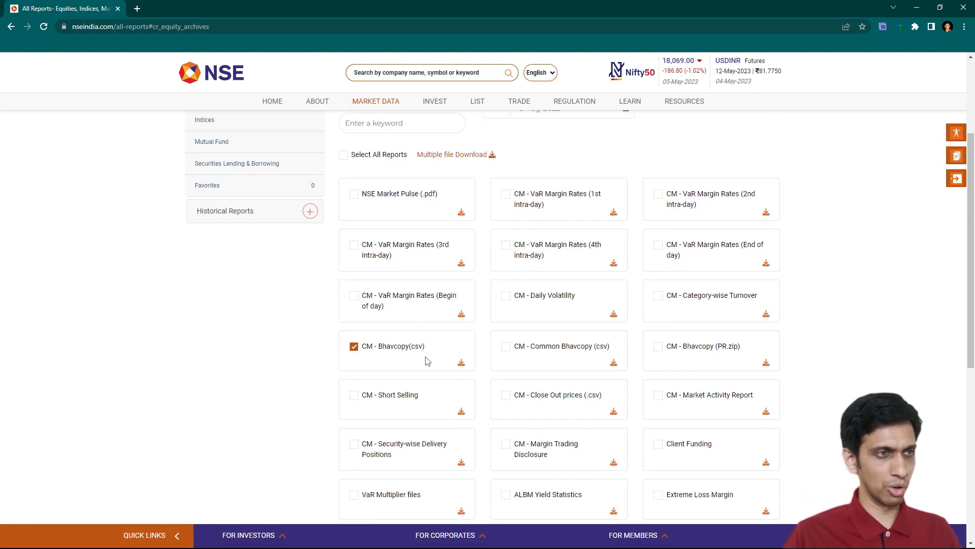
{"action": "left_click", "coordinate": [461, 363]}
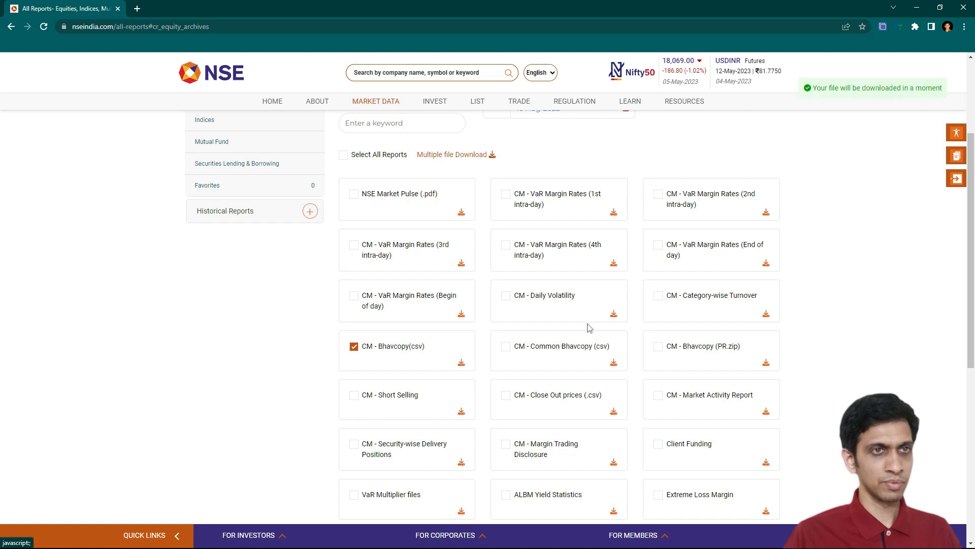
- Save the cm16AUG2022bhav.csv.zip download into the D:\Dataset\bhavcopy folder
{"action": "key", "text": "alt+Tab"}
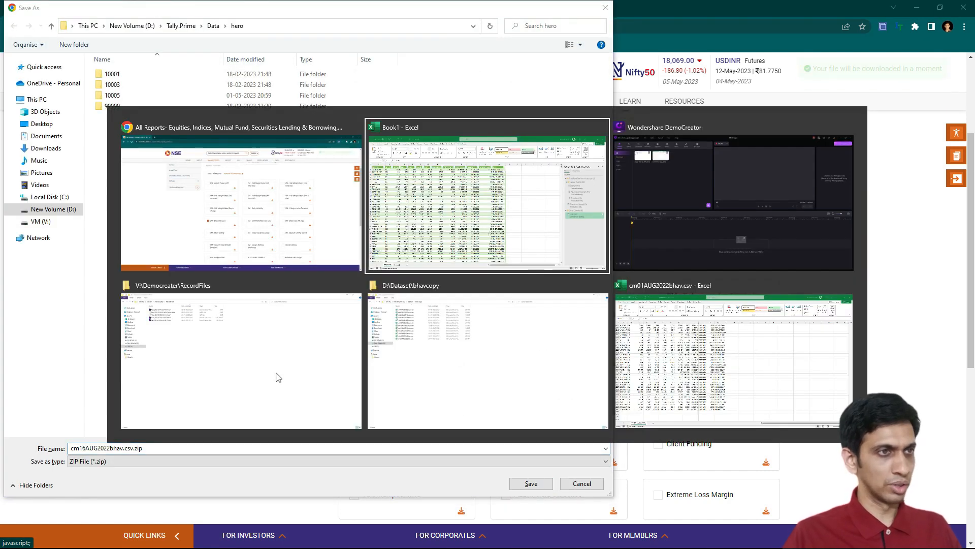
{"action": "left_click", "coordinate": [443, 360]}
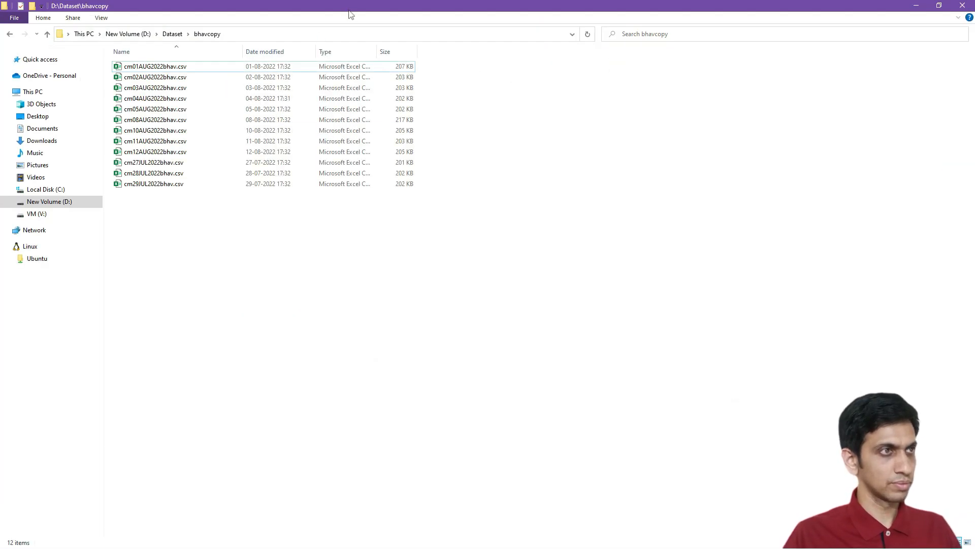
{"action": "left_click", "coordinate": [327, 33]}
{"action": "key", "text": "ctrl+c"}
{"action": "key", "text": "alt+Tab"}
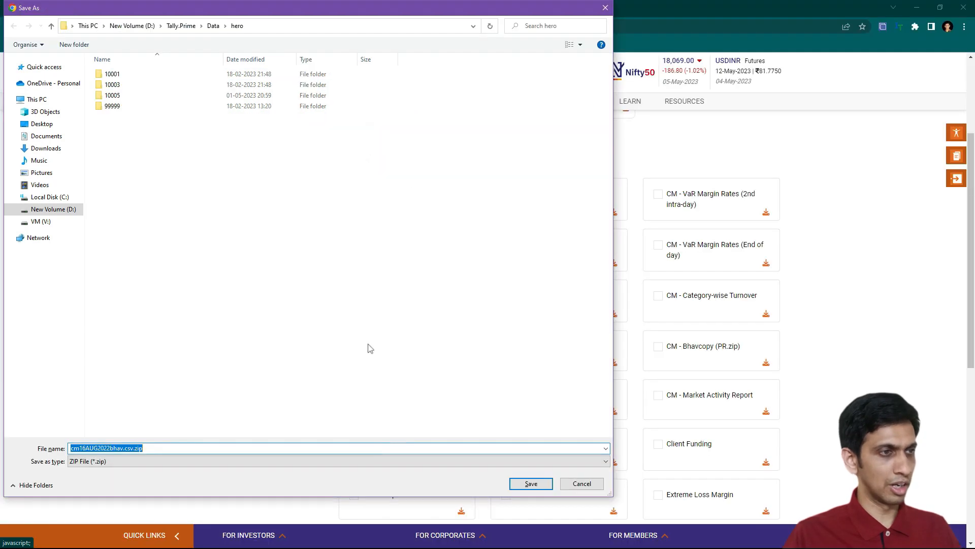
{"action": "key", "text": "ctrl+v"}
{"action": "key", "text": "Return"}
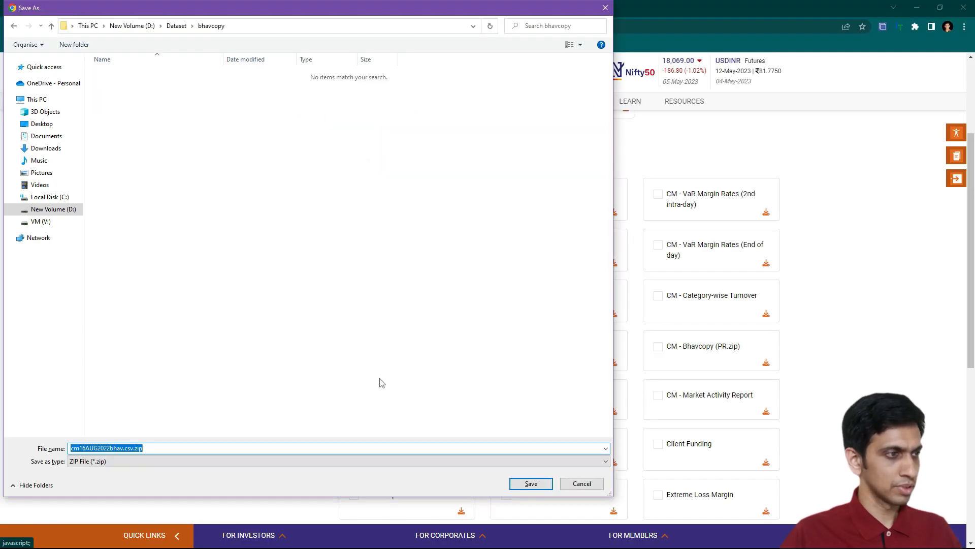
{"action": "key", "text": "Return"}
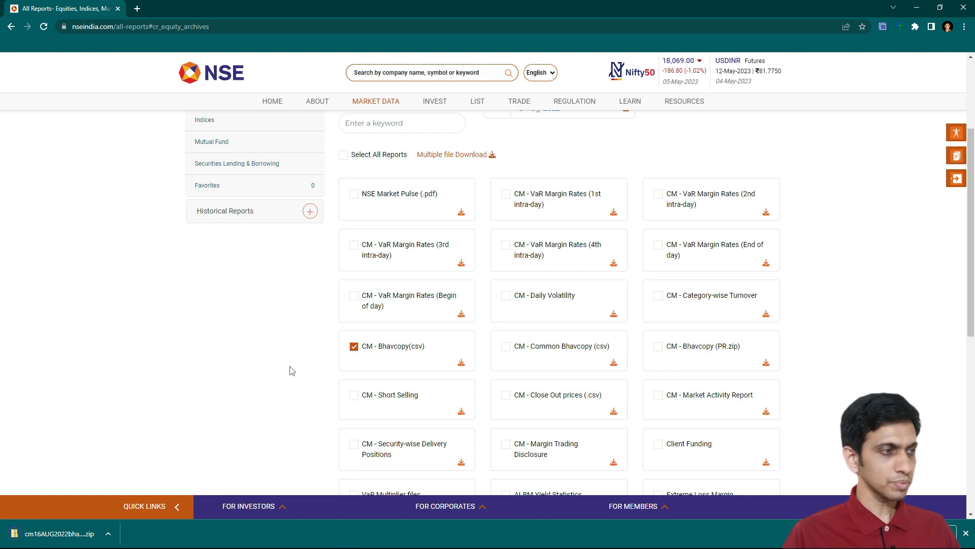
- Extract the cm16AUG2022bhav.csv.zip archive into the bhavcopy folder
{"action": "key", "text": "alt+Tab"}
{"action": "left_click", "coordinate": [450, 202]}
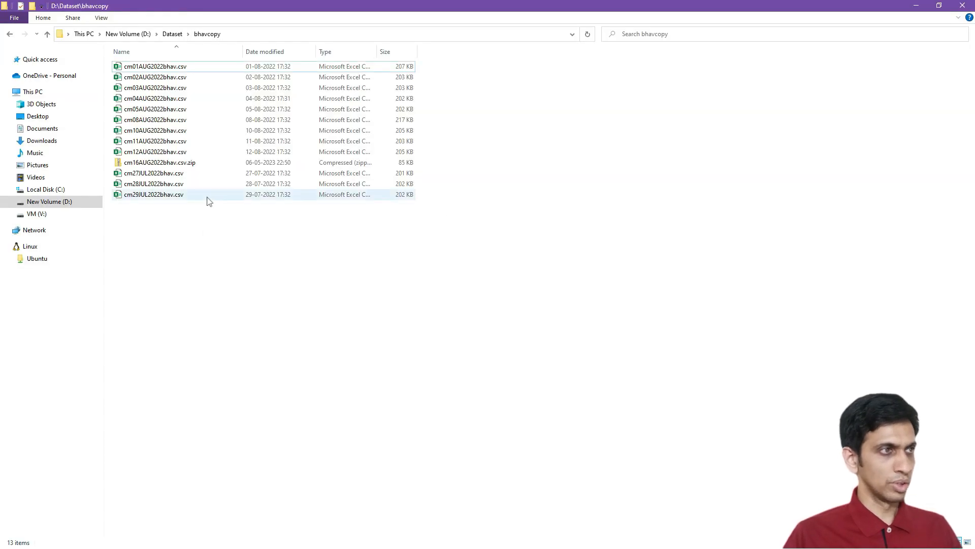
{"action": "left_click", "coordinate": [171, 163]}
{"action": "right_click", "coordinate": [170, 166]}
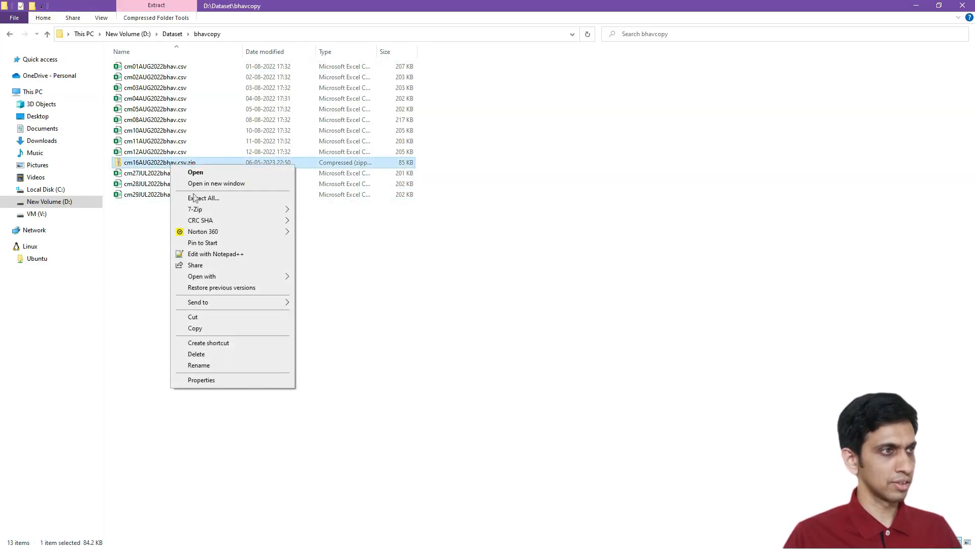
{"action": "mouse_move", "coordinate": [244, 211]}
{"action": "left_click", "coordinate": [337, 244]}
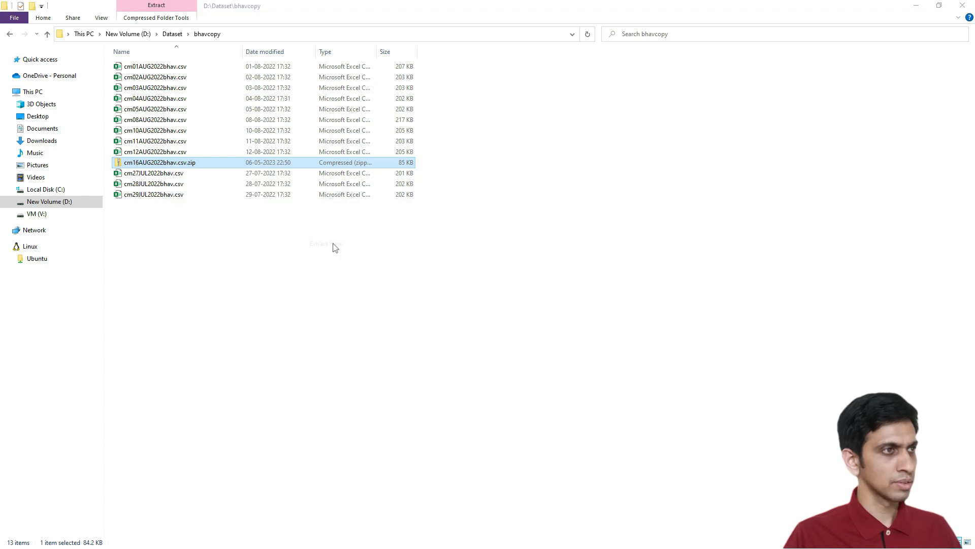
{"action": "left_click", "coordinate": [195, 290]}
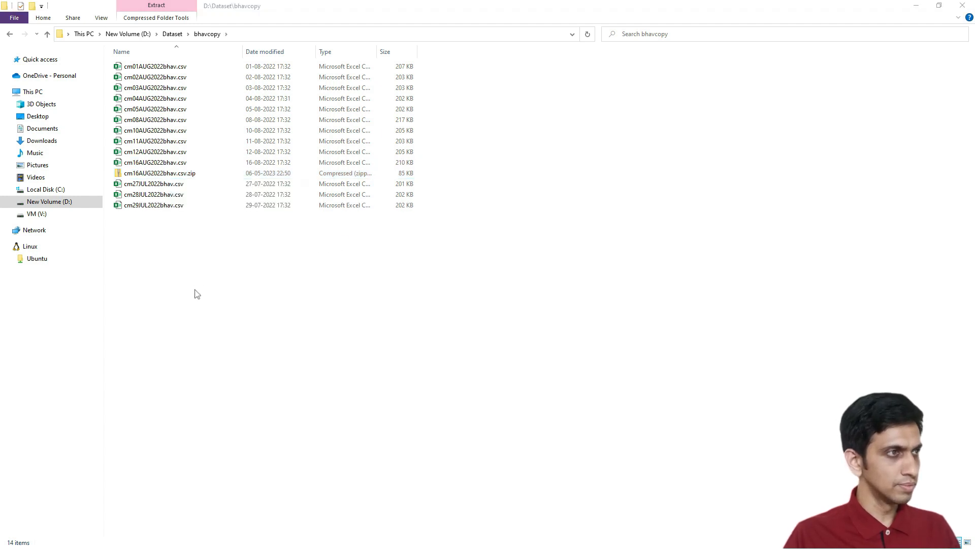
- Permanently delete the cm16AUG2022bhav.csv.zip archive from the folder
{"action": "left_click", "coordinate": [187, 177]}
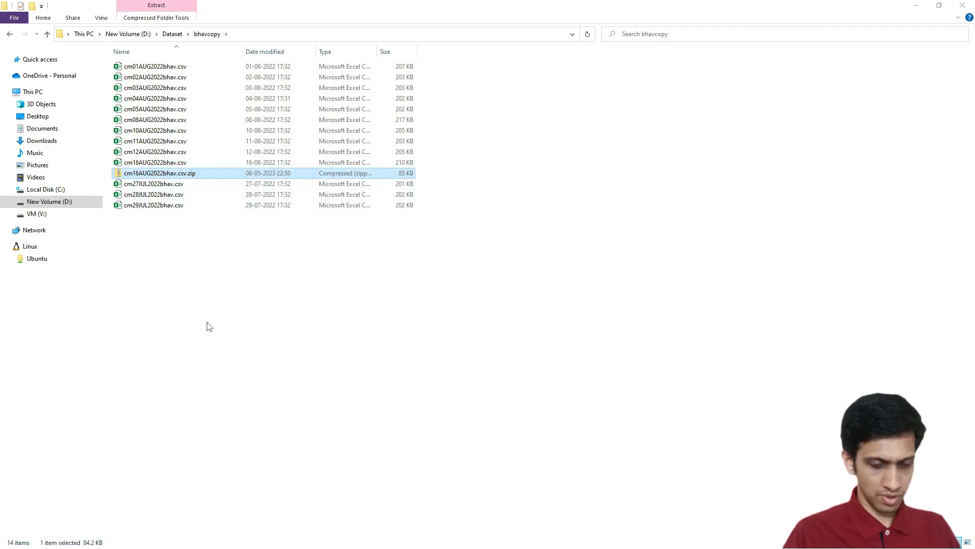
{"action": "key", "text": "shift+Delete"}
{"action": "key", "text": "Return"}
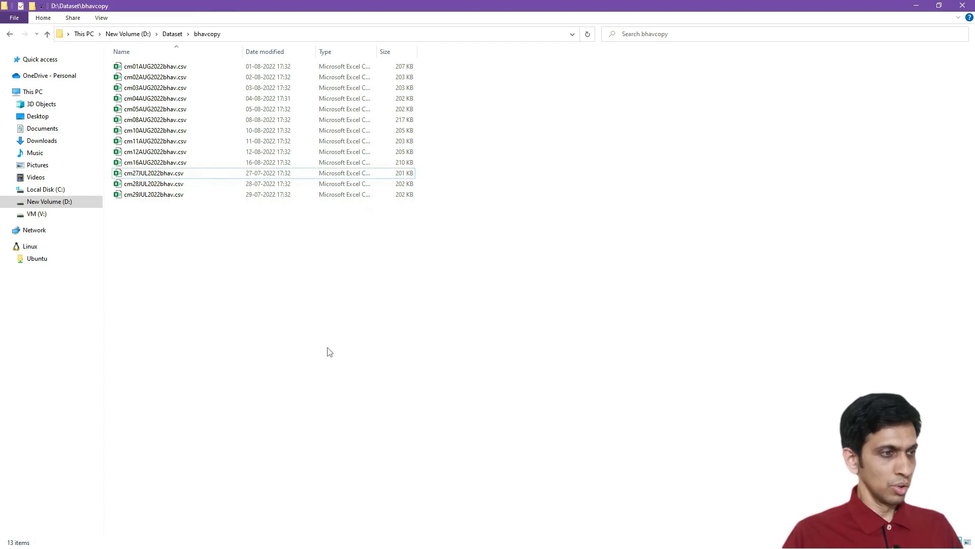
- Back in the workbook, refresh all queries so the combined table includes the new file
{"action": "key", "text": "alt+Tab"}
{"action": "key", "text": "alt+Tab"}
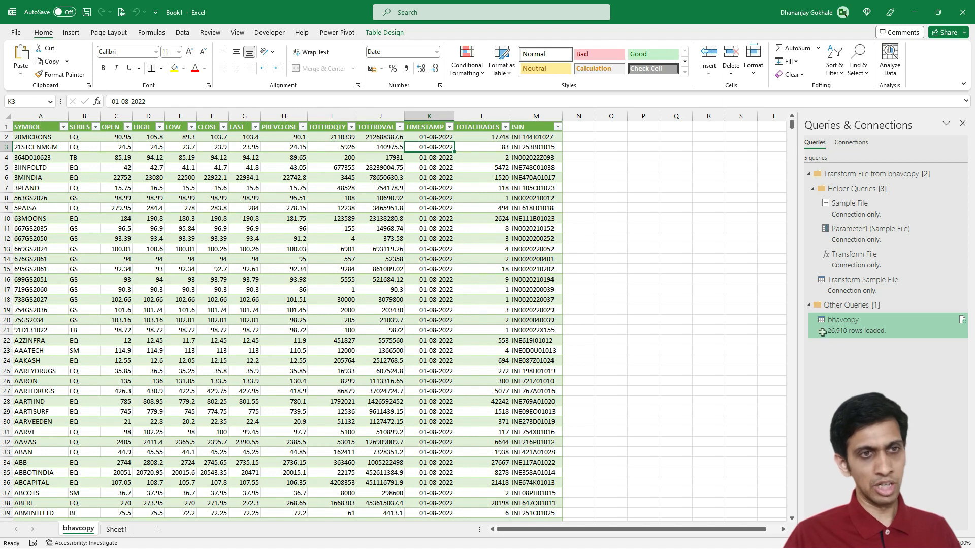
{"action": "mouse_move", "coordinate": [836, 335]}
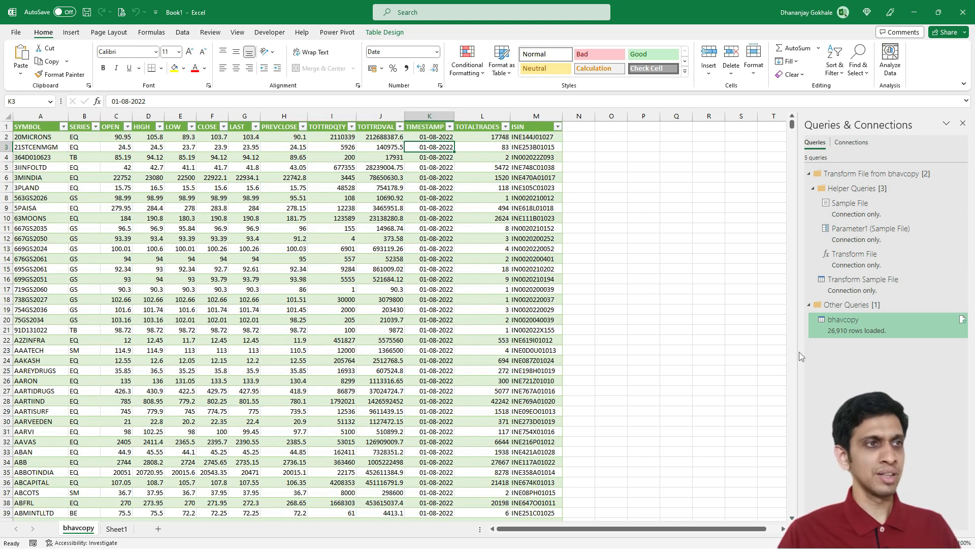
{"action": "left_click", "coordinate": [182, 32]}
{"action": "left_click", "coordinate": [192, 75]}
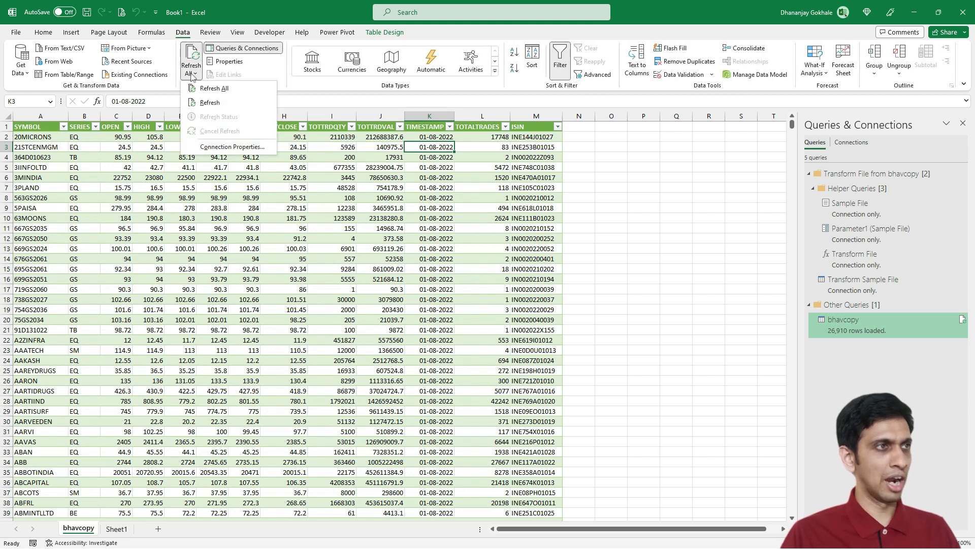
{"action": "left_click", "coordinate": [218, 88]}
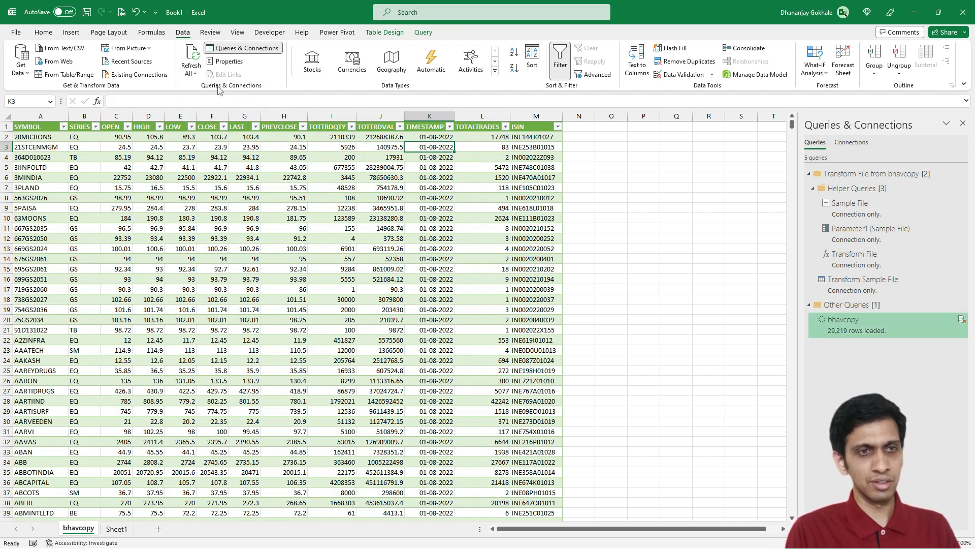